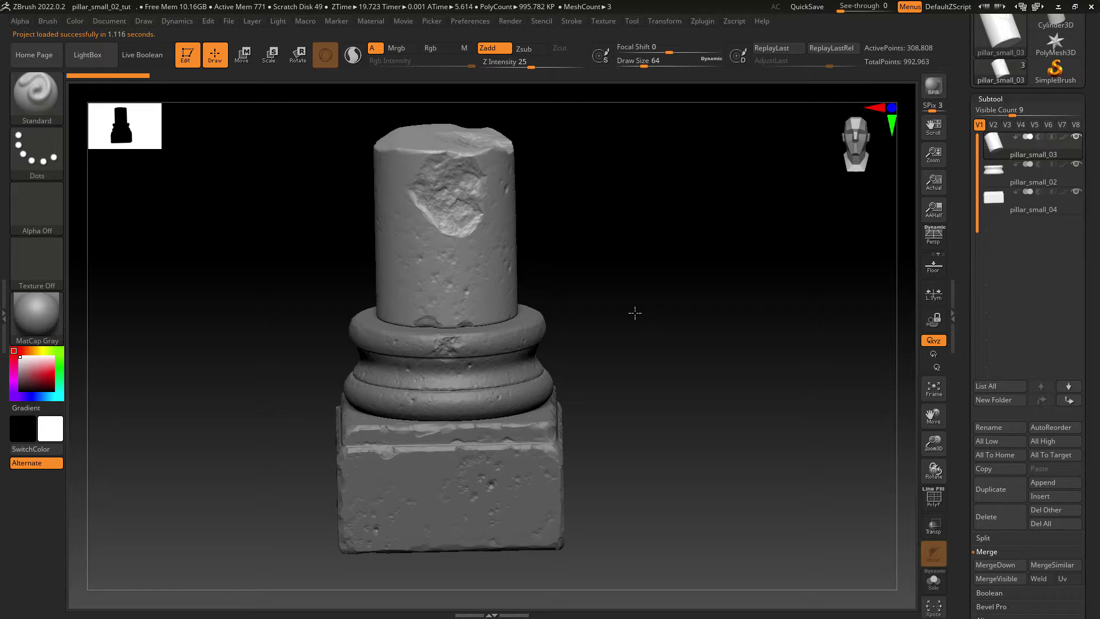
Step: Examine the pillar's shaft, moulding and base subtools and their wireframe
{"action": "left_click_drag", "start_coordinate": [635, 313], "coordinate": [620, 308]}
{"action": "left_click", "coordinate": [938, 497]}
{"action": "left_click", "coordinate": [938, 497]}
{"action": "left_click", "coordinate": [541, 372], "text": "alt"}
{"action": "left_click", "coordinate": [559, 428], "text": "alt"}
{"action": "left_click_drag", "start_coordinate": [659, 400], "coordinate": [616, 383]}
{"action": "left_click", "coordinate": [507, 252], "text": "alt"}
{"action": "left_click_drag", "start_coordinate": [710, 310], "coordinate": [738, 314]}
Step: Merge the three pillar subtools down into a single subtool and duplicate the merged result
{"action": "scroll", "coordinate": [988, 343], "scroll_direction": "down", "scroll_amount": 5}
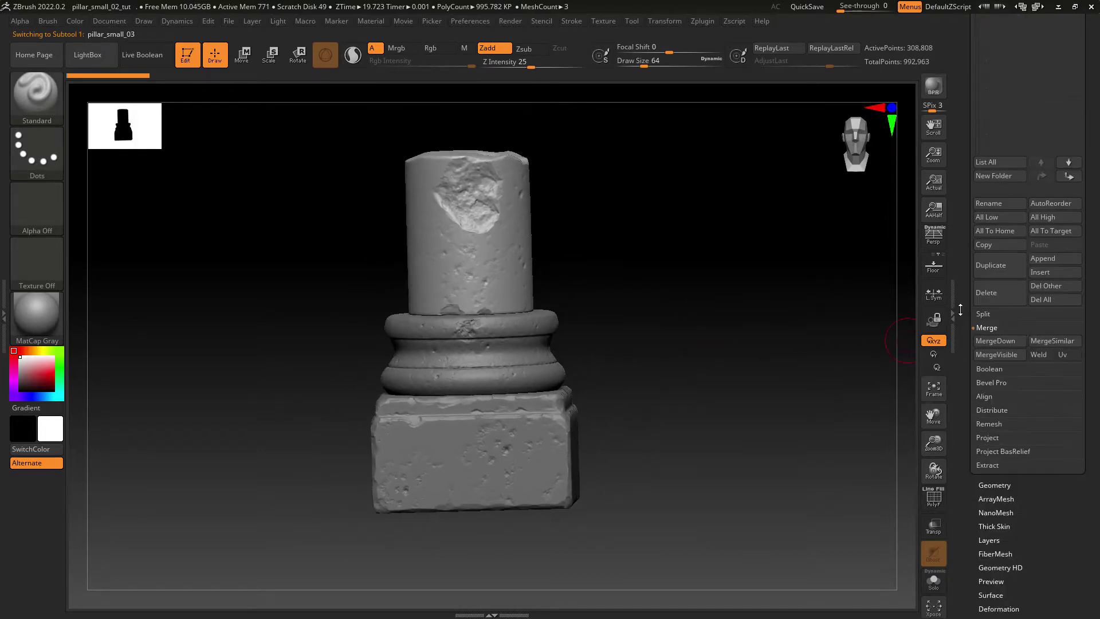
{"action": "left_click", "coordinate": [988, 343]}
{"action": "left_click_drag", "start_coordinate": [965, 270], "coordinate": [968, 318]}
{"action": "left_click", "coordinate": [1001, 461]}
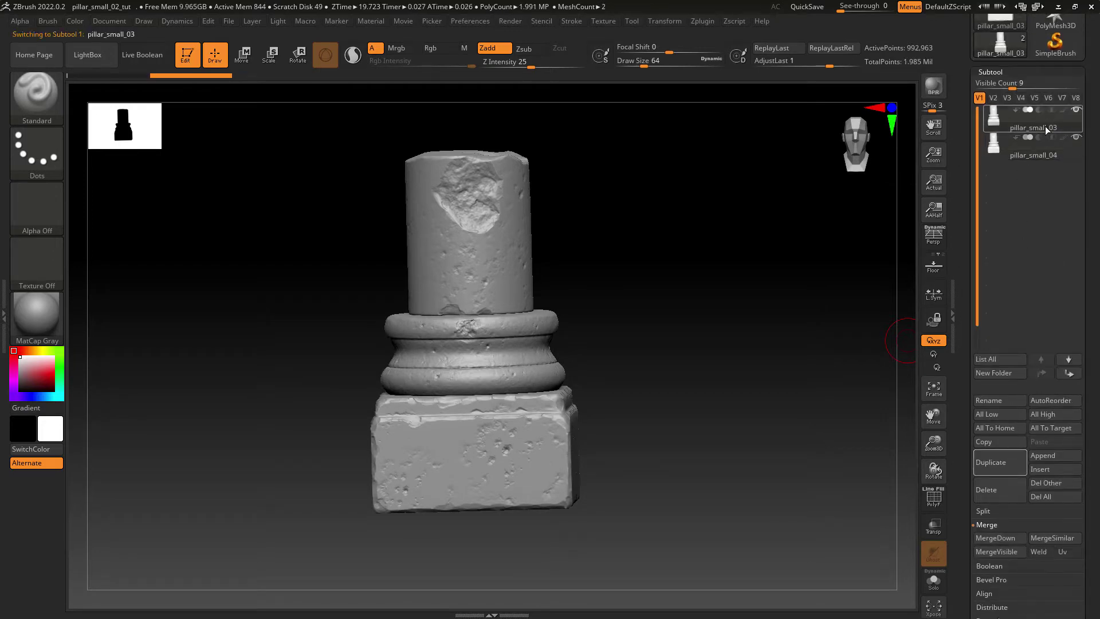
Step: Rename the merged pillar_small_03 subtool as pillar_dynamesh
{"action": "left_click", "coordinate": [1028, 121]}
{"action": "left_click", "coordinate": [993, 400]}
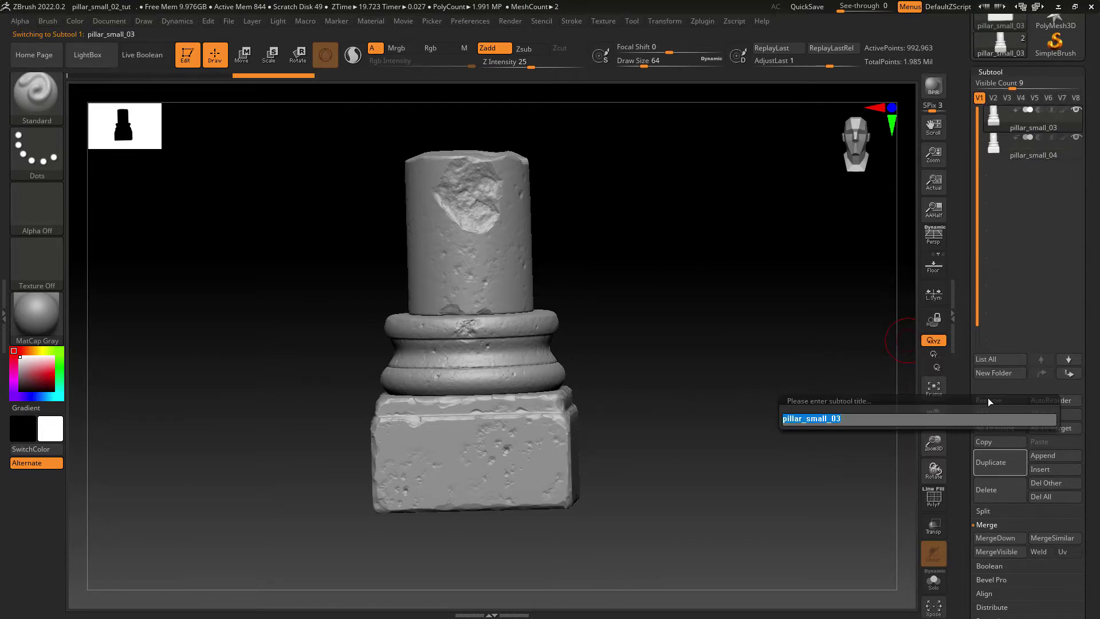
{"action": "type", "text": "pillar_dynamesh"}
{"action": "key", "text": "Return"}
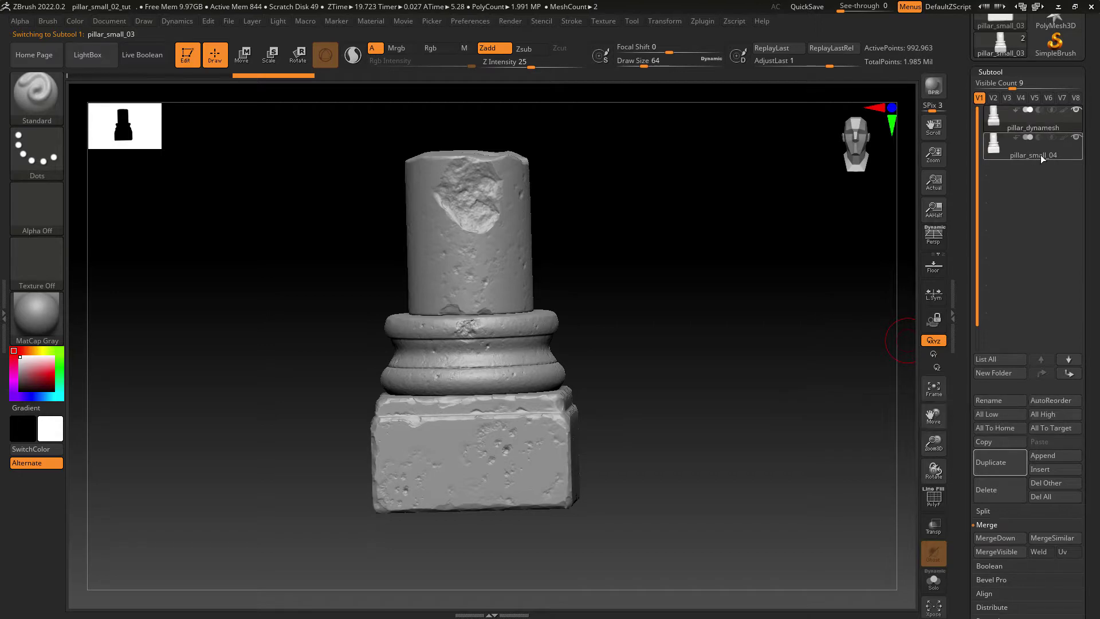
Step: Pre-process the pillar_small_04 subtool in Decimation Master and decimate it at 20%
{"action": "left_click", "coordinate": [1041, 158]}
{"action": "left_click", "coordinate": [711, 22]}
{"action": "left_click", "coordinate": [737, 151]}
{"action": "left_click", "coordinate": [740, 152]}
{"action": "left_click", "coordinate": [747, 258]}
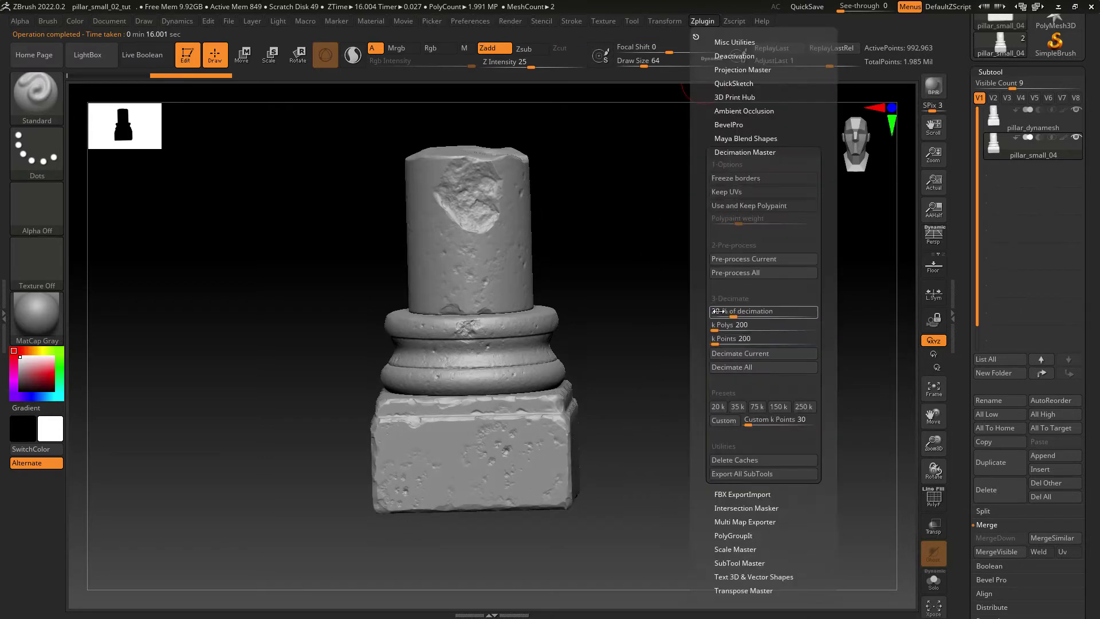
{"action": "left_click", "coordinate": [739, 354]}
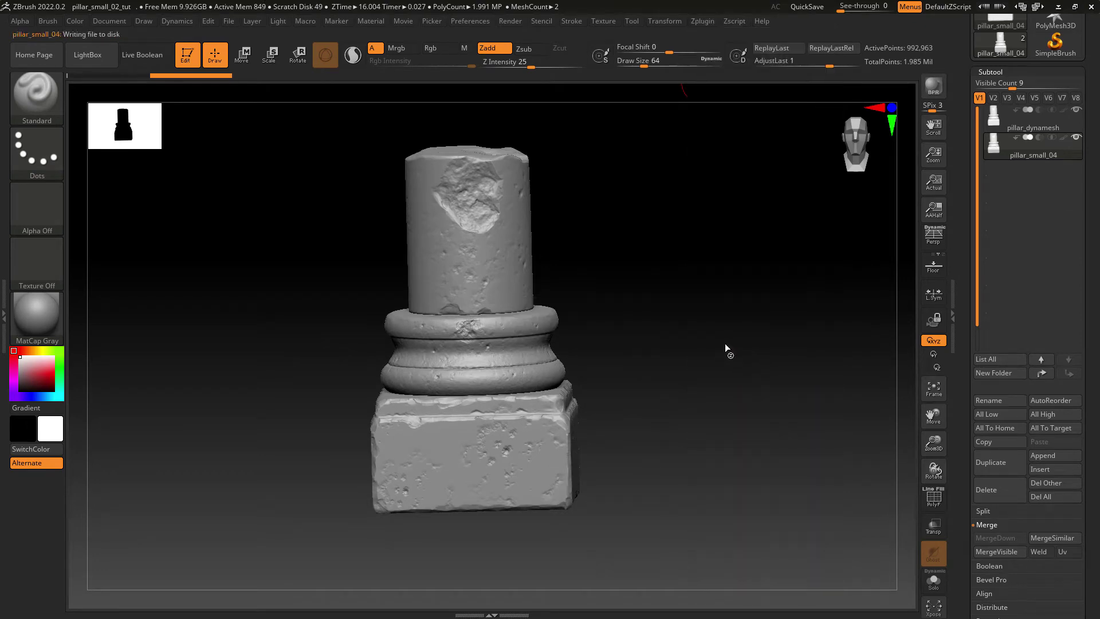
Step: Hide the pillar_dynamesh subtool and duplicate the decimated pillar_small_04 subtool
{"action": "left_click", "coordinate": [933, 499]}
{"action": "left_click", "coordinate": [933, 500]}
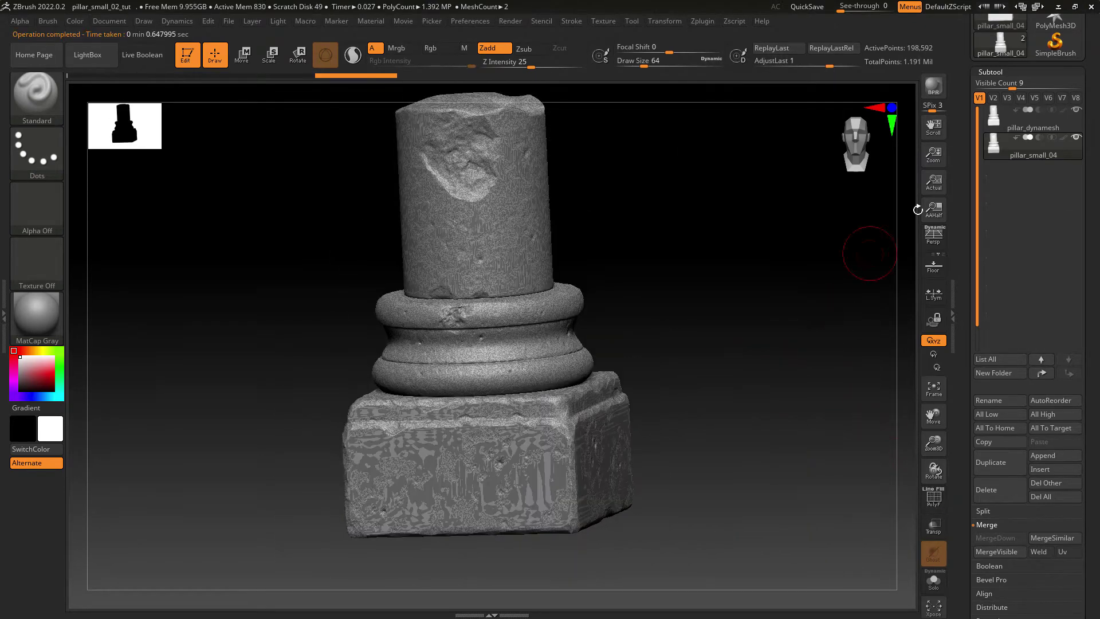
{"action": "left_click", "coordinate": [1075, 110]}
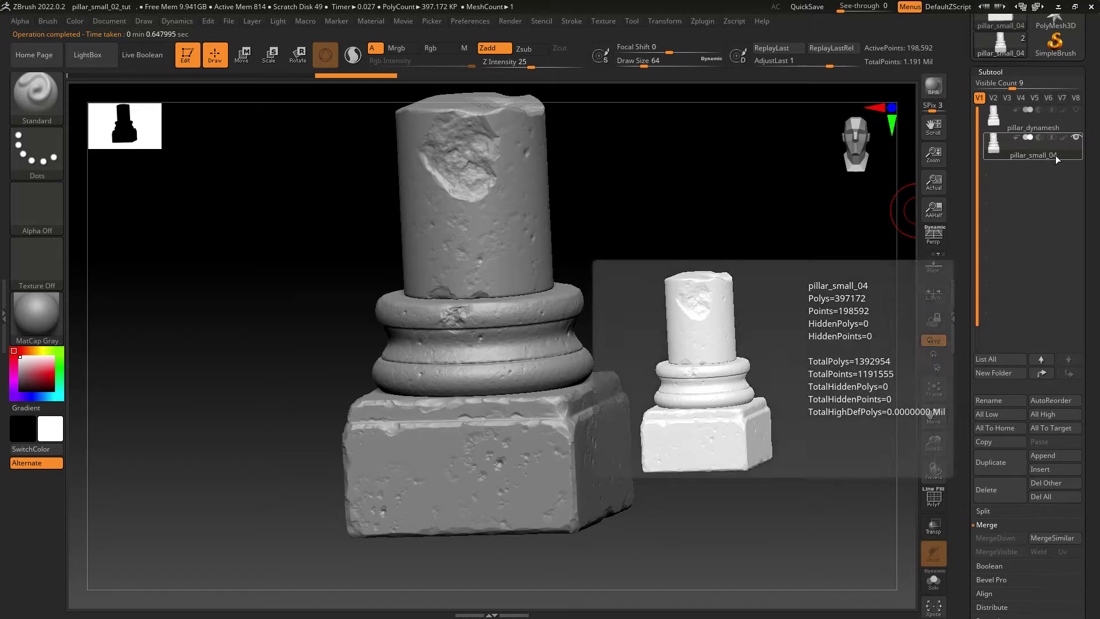
{"action": "left_click", "coordinate": [985, 462]}
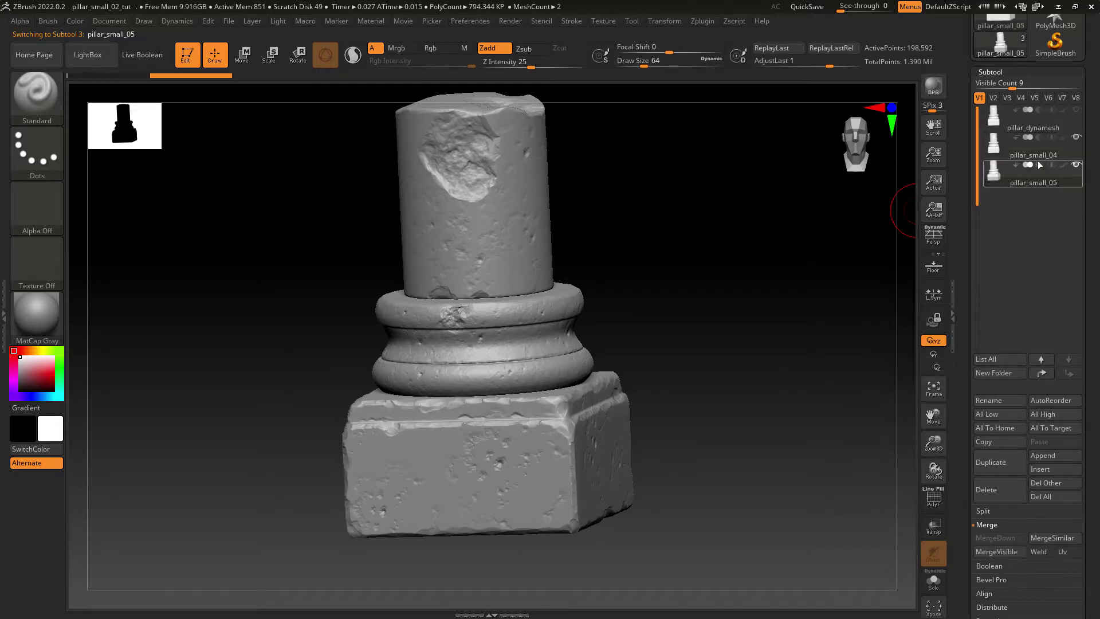
Step: Rename the pillar_small_04 subtool as pillar_decimated and its duplicate pillar_small_05 as pillar_zremesh
{"action": "mouse_move", "coordinate": [1052, 161]}
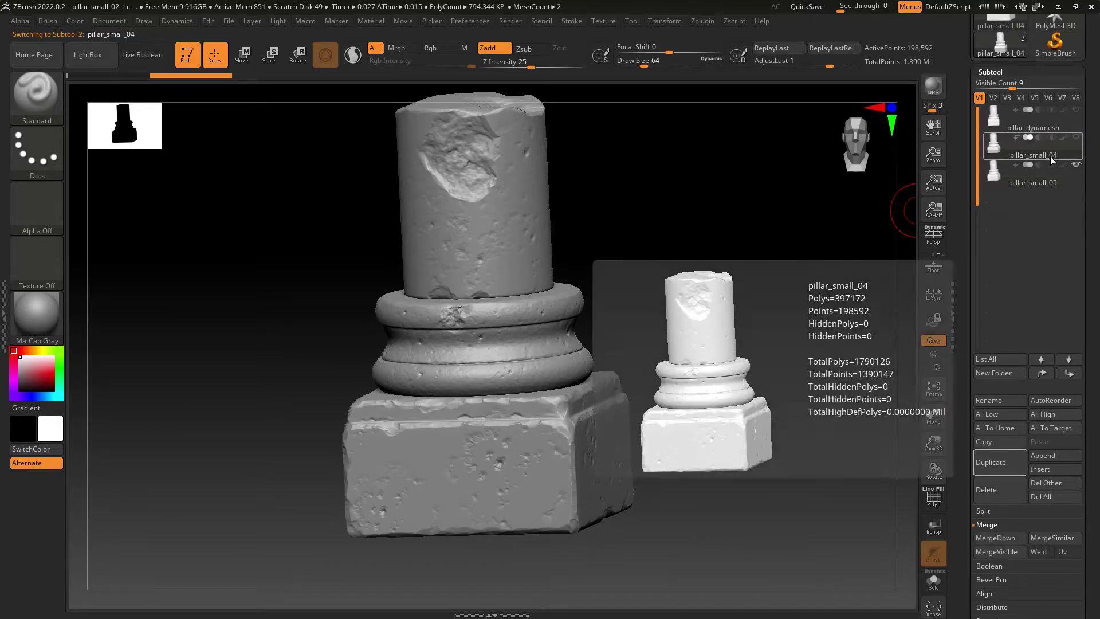
{"action": "left_click", "coordinate": [996, 400]}
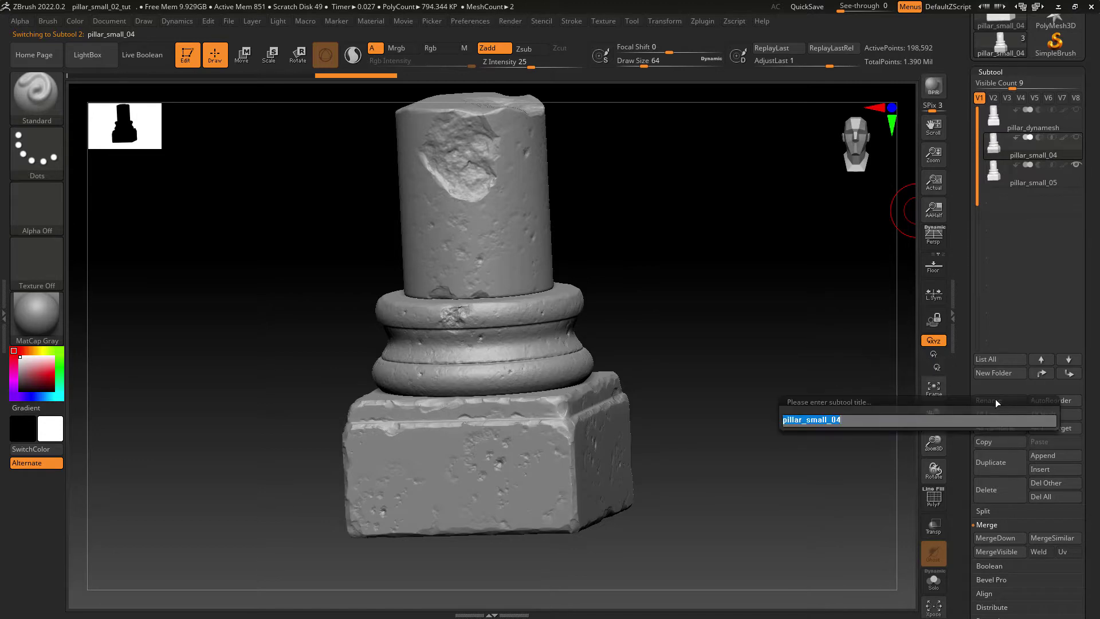
{"action": "type", "text": "pillar_decimated"}
{"action": "key", "text": "Return"}
{"action": "left_click", "coordinate": [1042, 186]}
{"action": "left_click", "coordinate": [996, 400]}
{"action": "type", "text": "pillar_zremesh"}
{"action": "key", "text": "Return"}
Step: Retopologize the pillar_zremesh subtool with ZRemesher at a target polygon count of 5 and show its wireframe
{"action": "left_click_drag", "start_coordinate": [956, 209], "coordinate": [970, 244]}
{"action": "left_click", "coordinate": [993, 438]}
{"action": "left_click_drag", "start_coordinate": [964, 448], "coordinate": [956, 354]}
{"action": "left_click", "coordinate": [994, 363]}
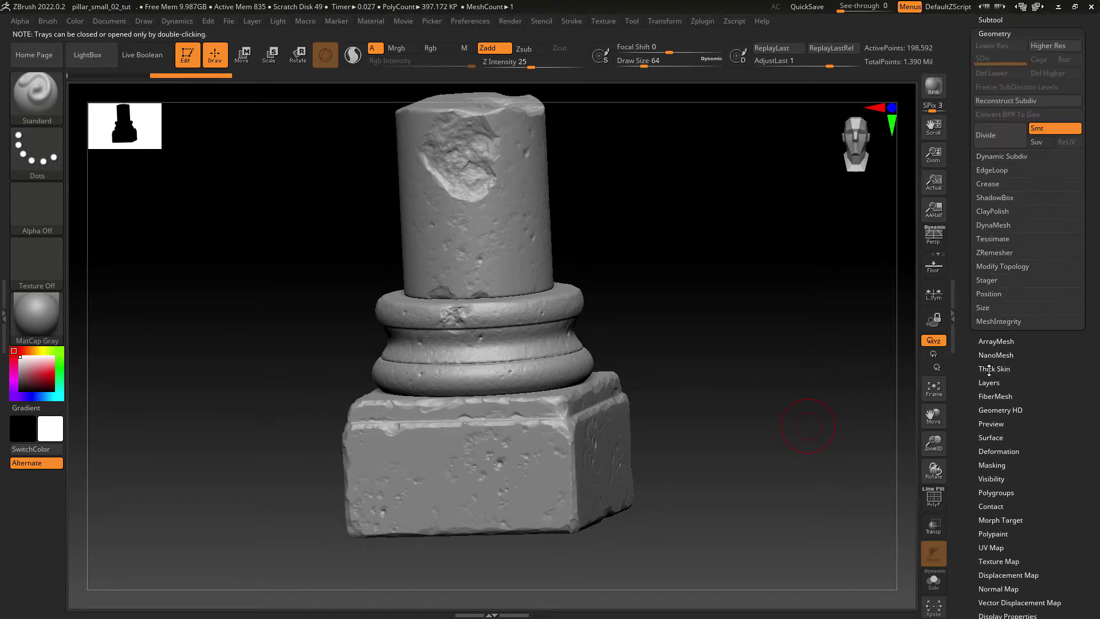
{"action": "left_click", "coordinate": [991, 253]}
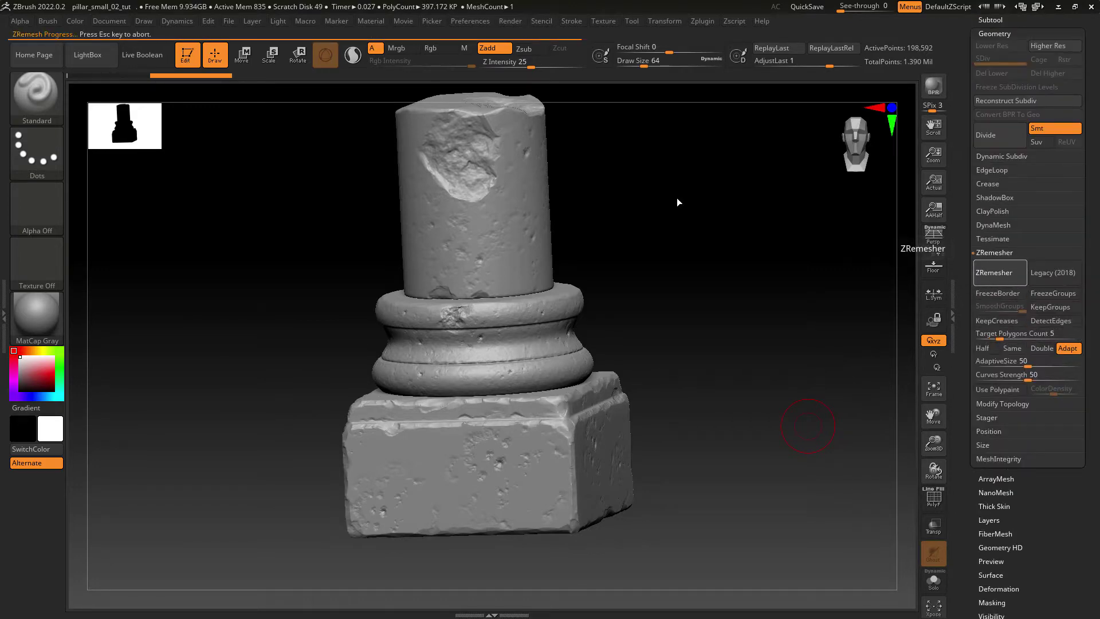
{"action": "left_click_drag", "start_coordinate": [676, 197], "coordinate": [711, 257]}
{"action": "left_click", "coordinate": [942, 504]}
{"action": "left_click_drag", "start_coordinate": [727, 446], "coordinate": [741, 354]}
Step: Make pillar_zremesh the active subtool and divide its geometry up to five subdivision levels
{"action": "left_click", "coordinate": [983, 279]}
{"action": "left_click_drag", "start_coordinate": [967, 245], "coordinate": [968, 382]}
{"action": "left_click", "coordinate": [991, 158]}
{"action": "left_click", "coordinate": [1073, 121]}
{"action": "left_click", "coordinate": [1068, 94]}
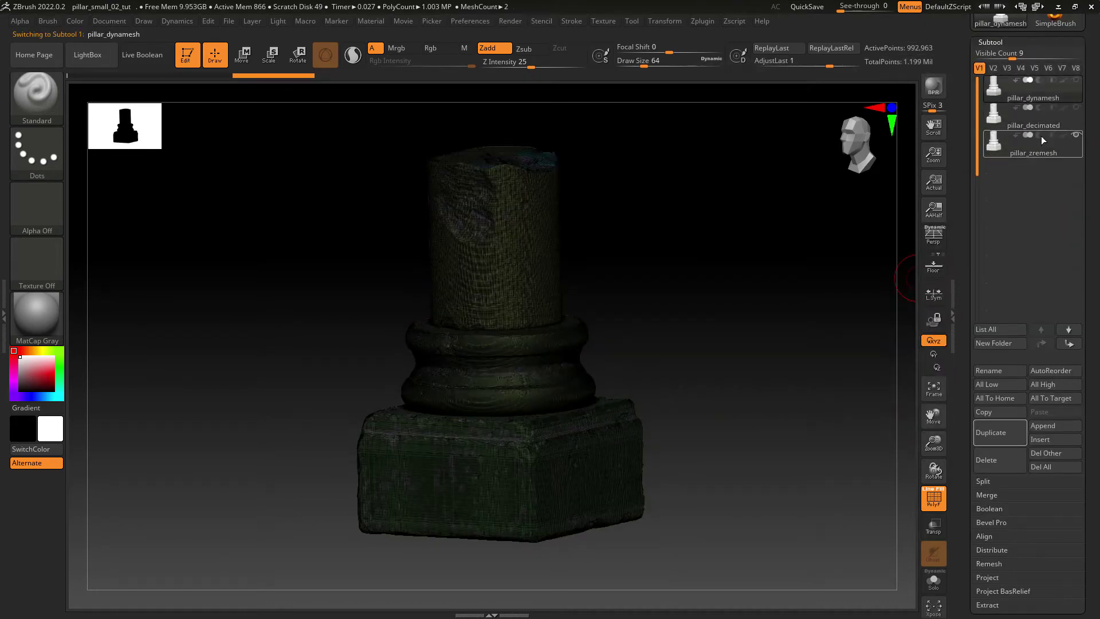
{"action": "left_click", "coordinate": [1038, 147]}
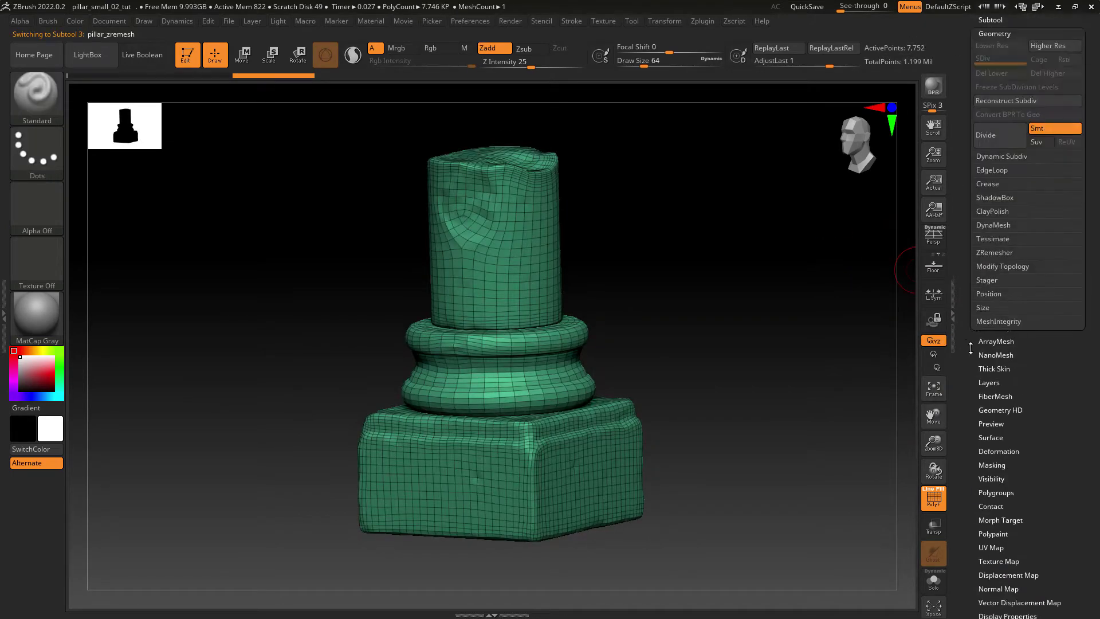
{"action": "left_click", "coordinate": [993, 224]}
{"action": "left_click", "coordinate": [989, 224]}
{"action": "left_click", "coordinate": [990, 224]}
{"action": "left_click", "coordinate": [989, 224]}
Step: Review the lower subdivision levels of pillar_zremesh and return it to level 5
{"action": "left_click_drag", "start_coordinate": [702, 319], "coordinate": [737, 370], "text": "alt"}
{"action": "left_click_drag", "start_coordinate": [1020, 150], "coordinate": [989, 151]}
{"action": "left_click_drag", "start_coordinate": [756, 260], "coordinate": [750, 223], "text": "alt"}
{"action": "mouse_move", "coordinate": [979, 153]}
{"action": "left_mouse_down"}
{"action": "mouse_move", "coordinate": [989, 152]}
{"action": "mouse_move", "coordinate": [977, 153]}
{"action": "left_mouse_up"}
{"action": "left_click_drag", "start_coordinate": [766, 316], "coordinate": [741, 341]}
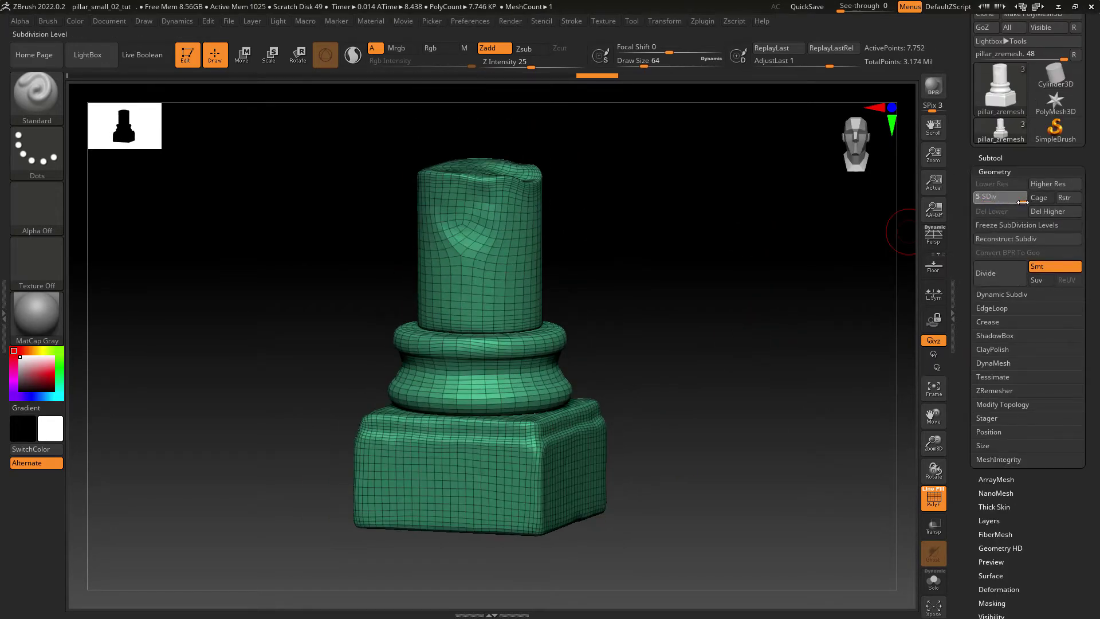
{"action": "left_click_drag", "start_coordinate": [1021, 202], "coordinate": [1023, 202]}
Step: Move pillar_zremesh to the beginning of the subtool list and make pillar_dynamesh visible
{"action": "left_click_drag", "start_coordinate": [964, 179], "coordinate": [970, 309]}
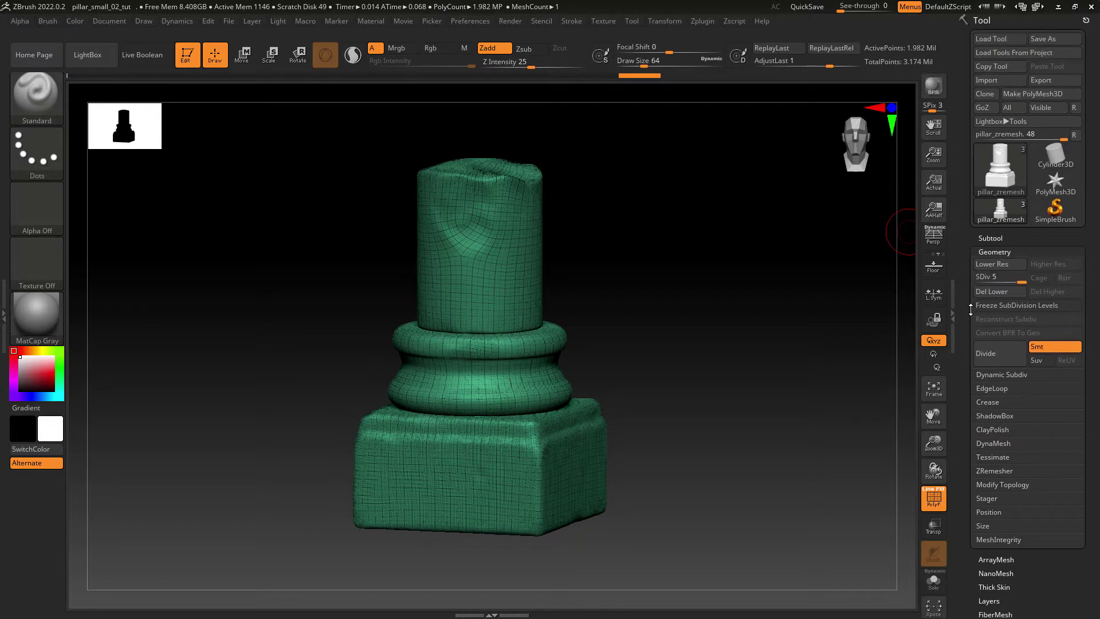
{"action": "left_click", "coordinate": [992, 238]}
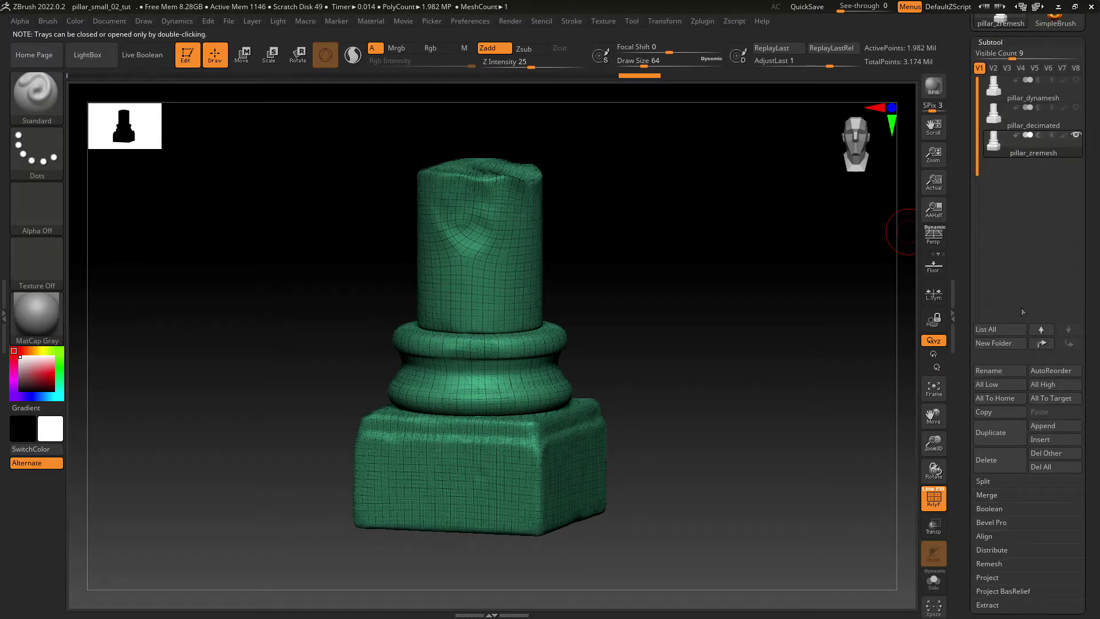
{"action": "left_click", "coordinate": [1042, 344]}
{"action": "left_click", "coordinate": [1076, 108]}
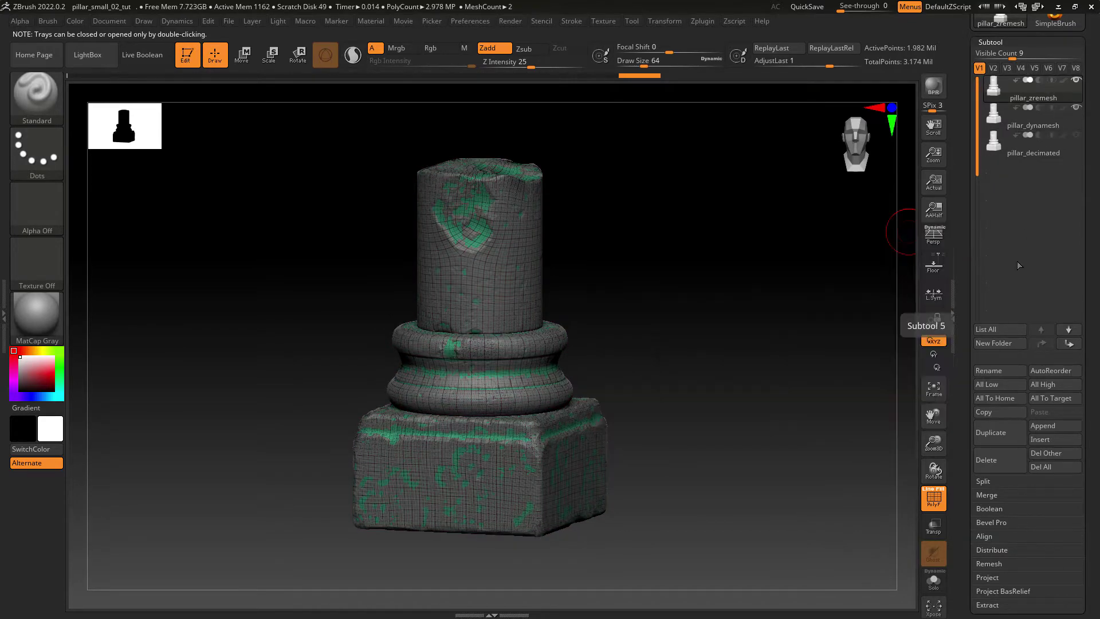
Step: Project the sculpted detail of pillar_dynamesh onto pillar_zremesh and turn off the wireframe display
{"action": "left_click_drag", "start_coordinate": [973, 485], "coordinate": [975, 312]}
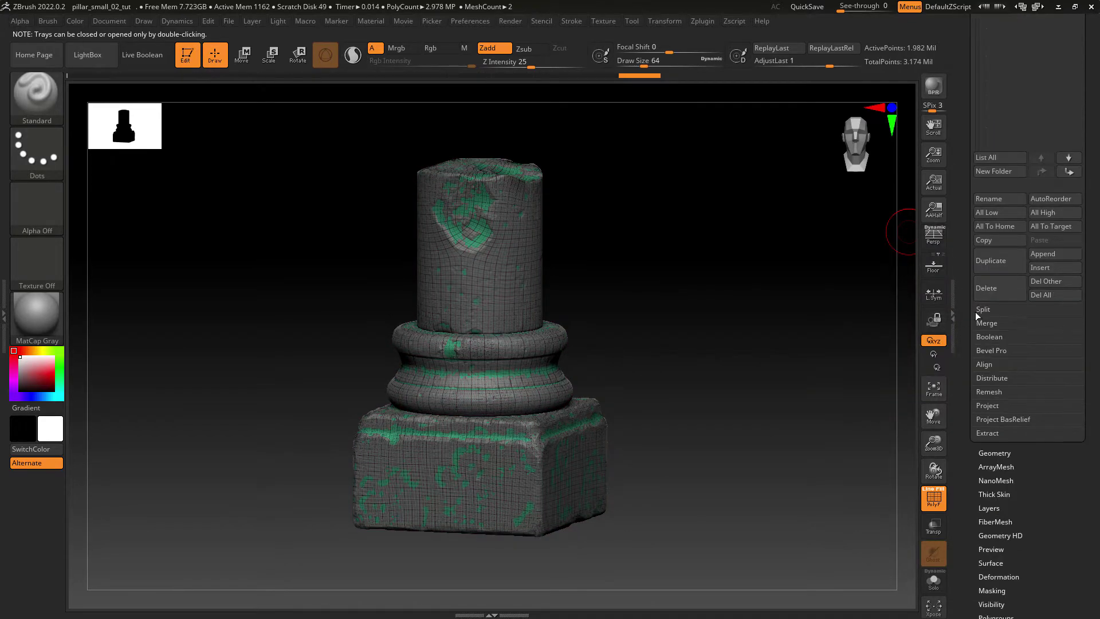
{"action": "left_click", "coordinate": [986, 406]}
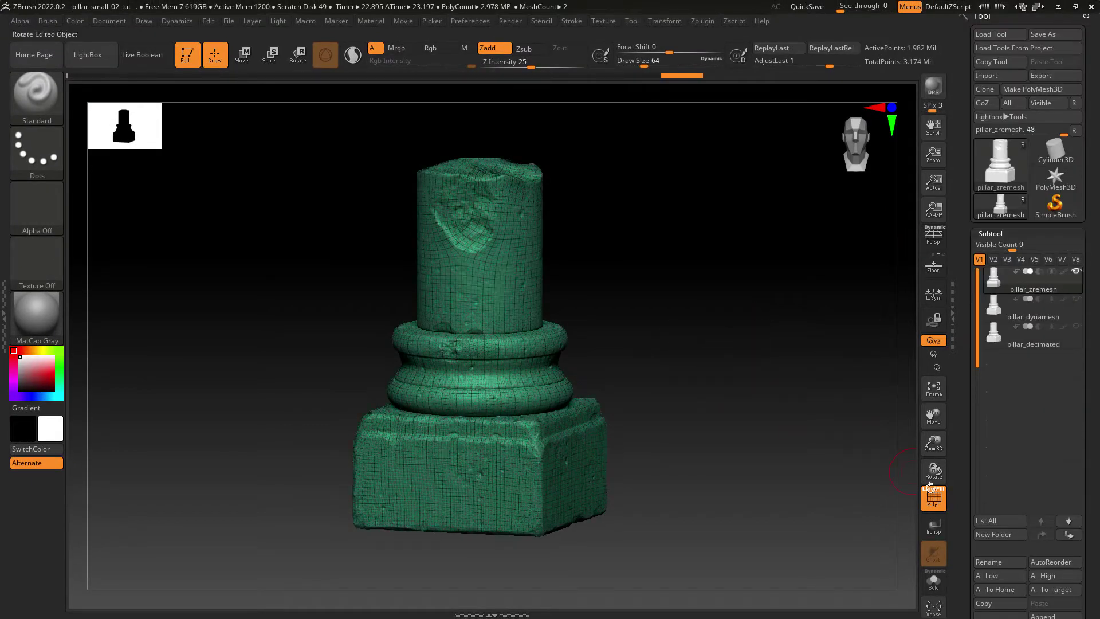
{"action": "left_click", "coordinate": [931, 490]}
{"action": "right_click_drag", "start_coordinate": [684, 366], "coordinate": [698, 342]}
{"action": "key", "text": "f"}
Step: Lower pillar_zremesh to subdivision level 1 and export it as pillar_zremesh_lev1.obj
{"action": "left_click", "coordinate": [990, 233]}
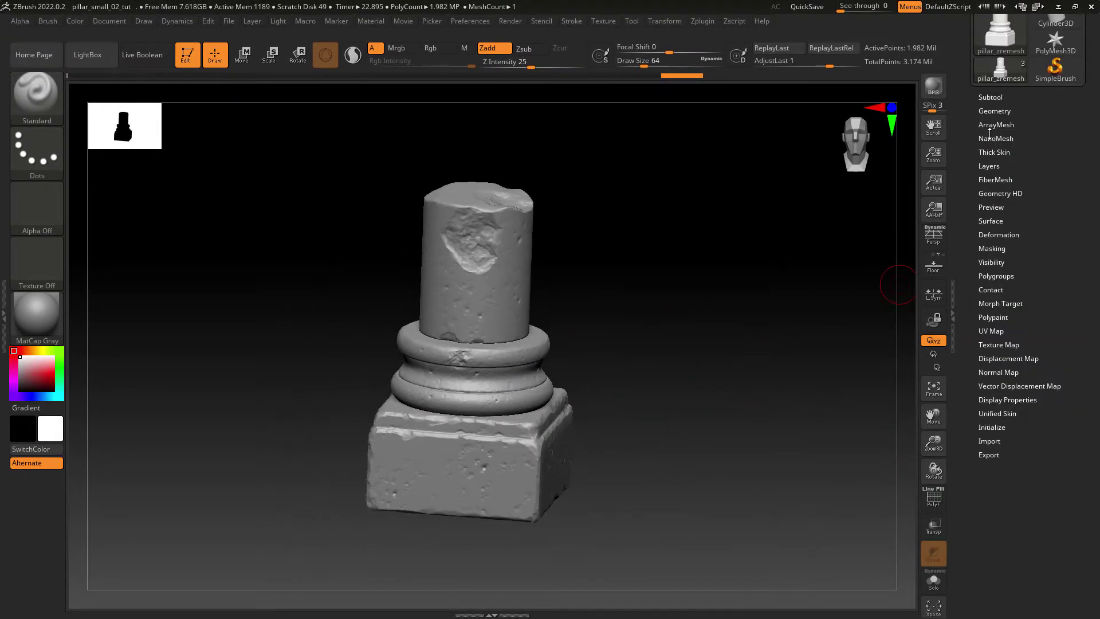
{"action": "left_click", "coordinate": [994, 111]}
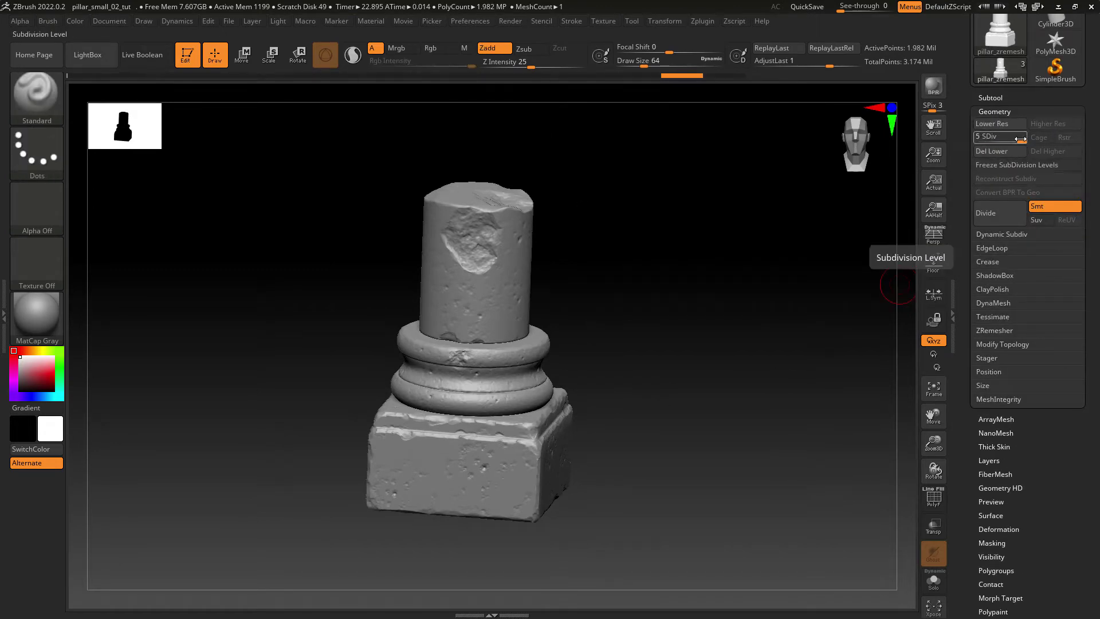
{"action": "left_click_drag", "start_coordinate": [978, 137], "coordinate": [957, 146]}
{"action": "mouse_move", "coordinate": [663, 299]}
{"action": "left_mouse_down"}
{"action": "mouse_move", "coordinate": [680, 317]}
{"action": "mouse_move", "coordinate": [671, 306]}
{"action": "left_mouse_up"}
{"action": "scroll", "coordinate": [1031, 115], "scroll_direction": "up", "scroll_amount": 5}
{"action": "left_click", "coordinate": [1046, 80]}
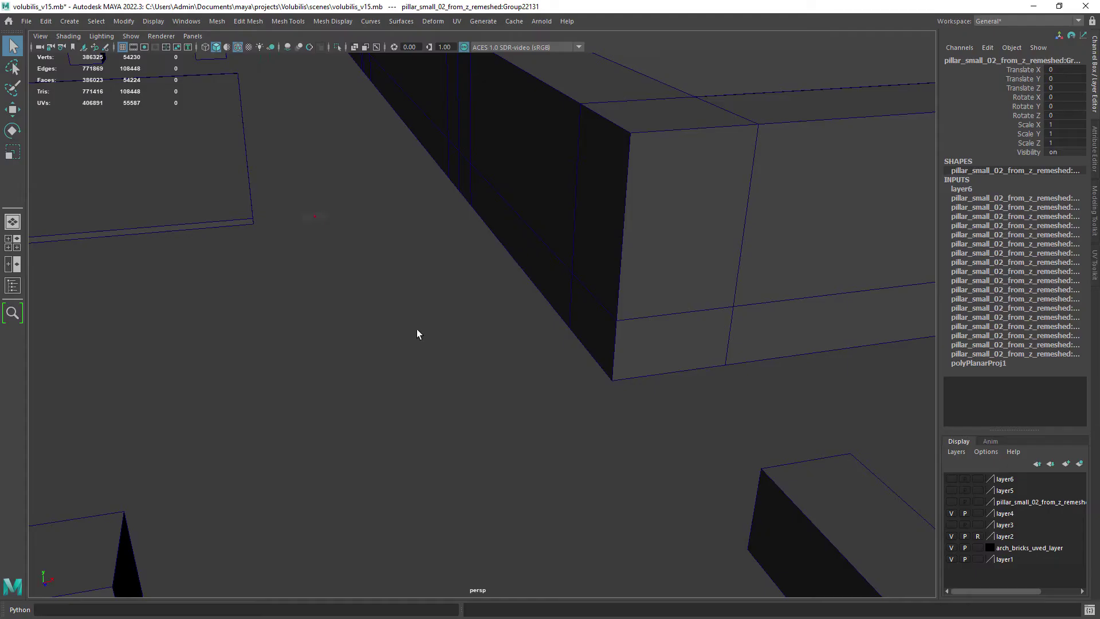
Step: Switch to Maya and import pillar_zremesh_lev1.obj into the Volubilis scene
{"action": "left_click", "coordinate": [26, 21]}
{"action": "left_click", "coordinate": [69, 130]}
{"action": "left_click", "coordinate": [100, 393]}
{"action": "double_click", "coordinate": [220, 231]}
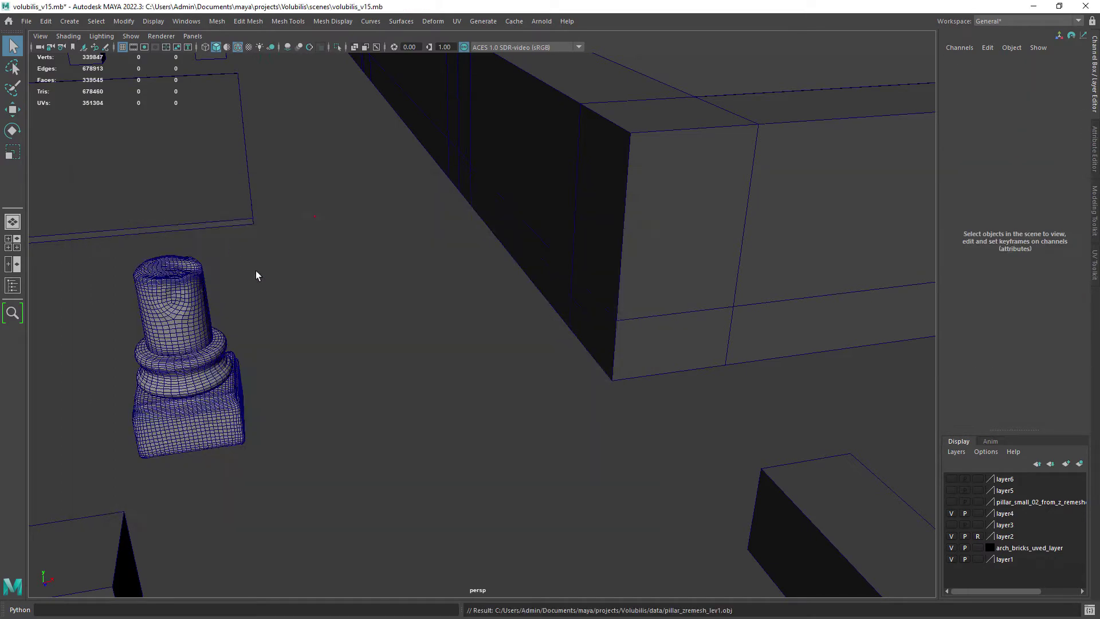
Step: Select and frame the imported pillar and hide all unselected objects
{"action": "scroll", "coordinate": [243, 301], "scroll_direction": "up", "scroll_amount": 3}
{"action": "left_click", "coordinate": [165, 343]}
{"action": "key", "text": "f"}
{"action": "left_click", "coordinate": [545, 251]}
{"action": "left_click_drag", "start_coordinate": [545, 254], "coordinate": [423, 270], "text": "alt"}
{"action": "left_click", "coordinate": [423, 263]}
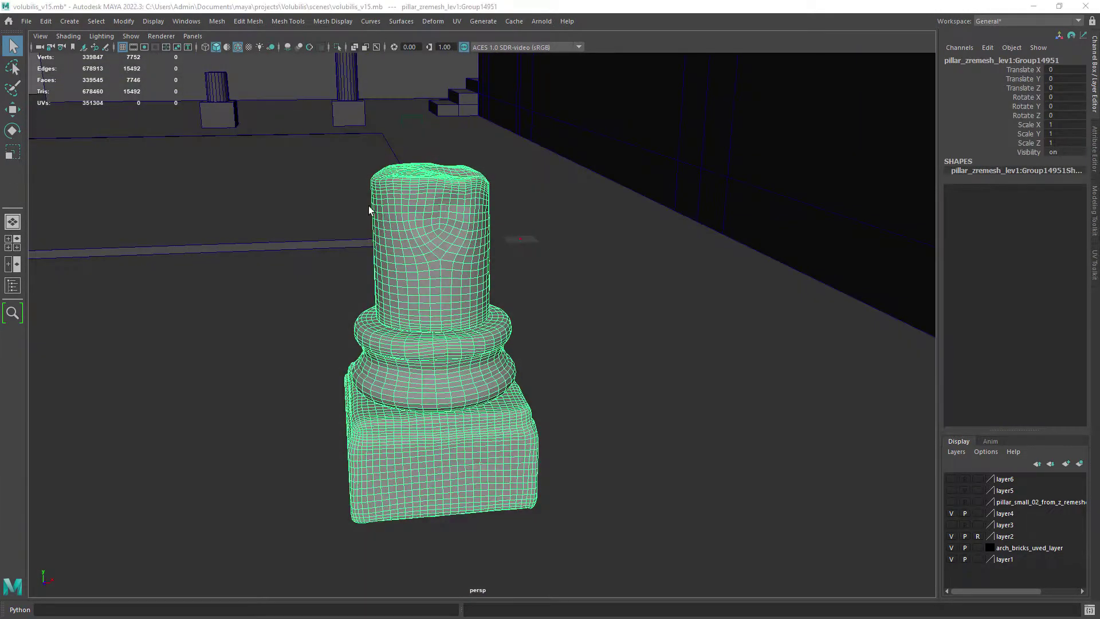
{"action": "right_click_drag", "start_coordinate": [478, 250], "coordinate": [429, 246], "text": "alt"}
{"action": "key", "text": "alt+h"}
{"action": "middle_click_drag", "start_coordinate": [430, 246], "coordinate": [307, 235], "text": "alt"}
Step: Split the workspace into two side-by-side panes with the UV Editor in the second pane
{"action": "left_click", "coordinate": [192, 36]}
{"action": "mouse_move", "coordinate": [297, 122]}
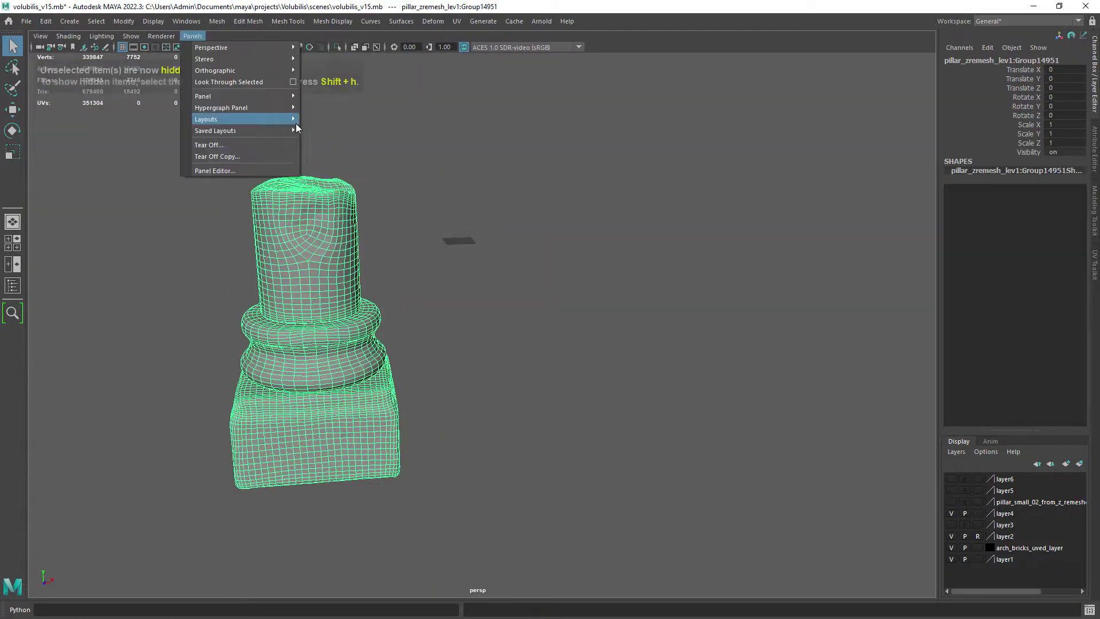
{"action": "left_click", "coordinate": [348, 131]}
{"action": "left_click", "coordinate": [705, 35]}
{"action": "mouse_move", "coordinate": [721, 96]}
{"action": "left_click", "coordinate": [840, 341]}
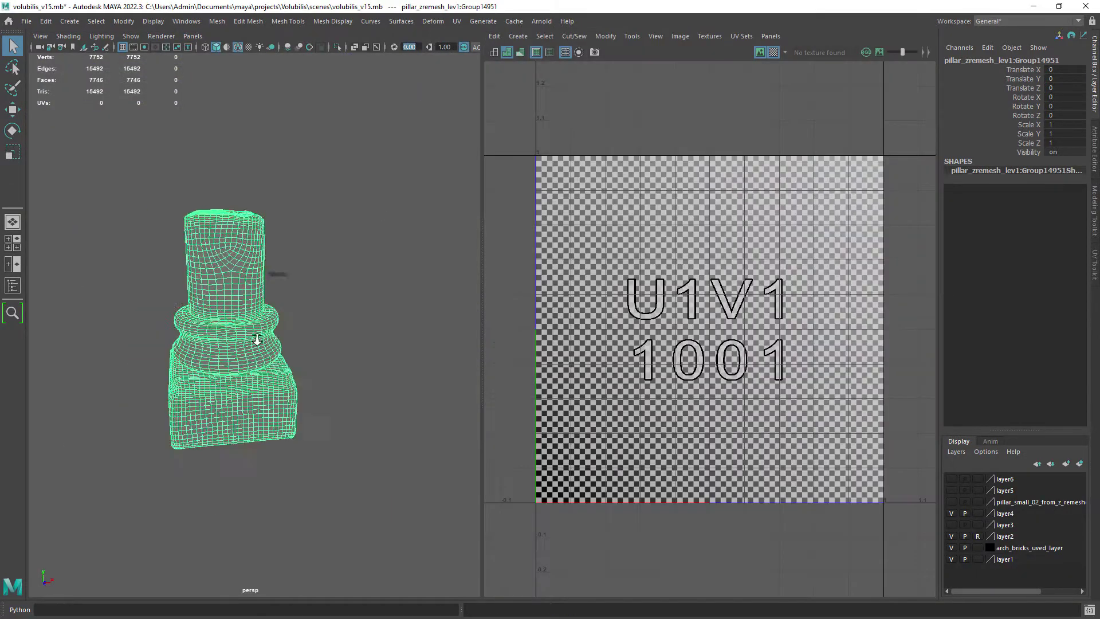
Step: Create an initial planar UV projection for the whole pillar from a frontal view
{"action": "left_click", "coordinate": [355, 344]}
{"action": "left_click_drag", "start_coordinate": [298, 327], "coordinate": [250, 274], "text": "alt"}
{"action": "left_click", "coordinate": [250, 275]}
{"action": "right_click_drag", "start_coordinate": [251, 275], "coordinate": [286, 320], "text": "alt"}
{"action": "left_click", "coordinate": [519, 36]}
{"action": "left_click", "coordinate": [534, 77]}
Step: Cut the UVs along the edge loops around the shaft's upper rim and around its lower end
{"action": "left_click", "coordinate": [252, 310]}
{"action": "left_click_drag", "start_coordinate": [287, 320], "coordinate": [292, 367], "text": "alt"}
{"action": "middle_click_drag", "start_coordinate": [280, 275], "coordinate": [309, 344], "text": "alt"}
{"action": "key", "text": "space"}
{"action": "right_click_drag", "start_coordinate": [298, 252], "coordinate": [370, 212], "text": "alt"}
{"action": "double_click", "coordinate": [370, 240]}
{"action": "left_click_drag", "start_coordinate": [371, 240], "coordinate": [405, 225], "text": "alt"}
{"action": "key", "text": "space"}
{"action": "right_click_drag", "start_coordinate": [405, 225], "coordinate": [329, 339], "text": "alt"}
{"action": "key", "text": "space"}
{"action": "left_click_drag", "start_coordinate": [329, 339], "coordinate": [351, 326], "text": "alt"}
{"action": "double_click", "coordinate": [351, 326], "text": "shift"}
{"action": "right_click_drag", "start_coordinate": [351, 326], "coordinate": [309, 247], "text": "alt"}
{"action": "left_click_drag", "start_coordinate": [309, 246], "coordinate": [341, 255], "text": "alt"}
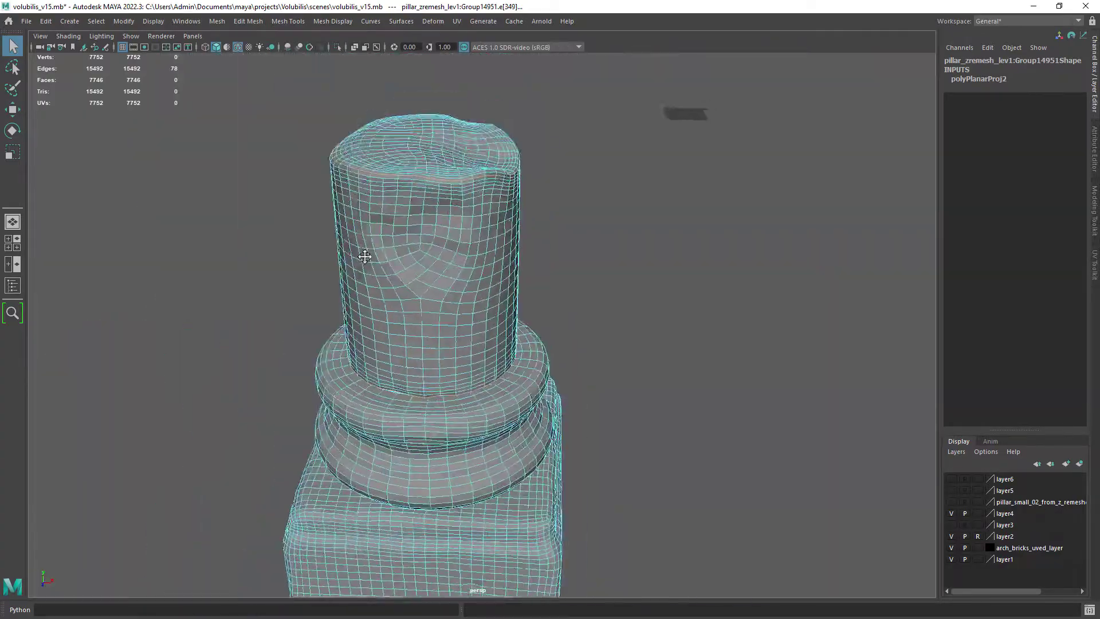
{"action": "key", "text": "space"}
{"action": "left_click", "coordinate": [573, 36]}
{"action": "left_click", "coordinate": [579, 97]}
Step: Move the newly separated UV shells upward, away from the rest of the pillar's layout
{"action": "left_click_drag", "start_coordinate": [610, 220], "coordinate": [775, 239]}
{"action": "key", "text": "w"}
{"action": "left_click_drag", "start_coordinate": [635, 165], "coordinate": [656, 107]}
{"action": "left_click_drag", "start_coordinate": [639, 304], "coordinate": [648, 138]}
Step: Select a vertical run of edges along the shaft from rim to lower end and cut it as a UV seam
{"action": "right_click_drag", "start_coordinate": [246, 321], "coordinate": [321, 332], "text": "alt"}
{"action": "left_click_drag", "start_coordinate": [321, 333], "coordinate": [189, 309], "text": "alt"}
{"action": "right_click_drag", "start_coordinate": [189, 309], "coordinate": [281, 263], "text": "alt"}
{"action": "key", "text": "q"}
{"action": "double_click", "coordinate": [310, 281]}
{"action": "key", "text": "space"}
{"action": "left_click_drag", "start_coordinate": [309, 282], "coordinate": [280, 287], "text": "alt"}
{"action": "right_click_drag", "start_coordinate": [346, 292], "coordinate": [373, 198], "text": "alt"}
{"action": "left_click", "coordinate": [374, 199]}
{"action": "left_click_drag", "start_coordinate": [373, 199], "coordinate": [392, 154], "text": "alt"}
{"action": "double_click", "coordinate": [395, 483], "text": "shift"}
{"action": "left_click_drag", "start_coordinate": [395, 482], "coordinate": [402, 344], "text": "alt"}
{"action": "right_click_drag", "start_coordinate": [403, 344], "coordinate": [383, 319], "text": "alt"}
{"action": "key", "text": "space"}
{"action": "left_click_drag", "start_coordinate": [383, 319], "coordinate": [435, 344], "text": "alt"}
Step: Move the unfolded shaft UV shell up into the U1V2 tile
{"action": "right_click_drag", "start_coordinate": [742, 225], "coordinate": [679, 198], "text": "alt"}
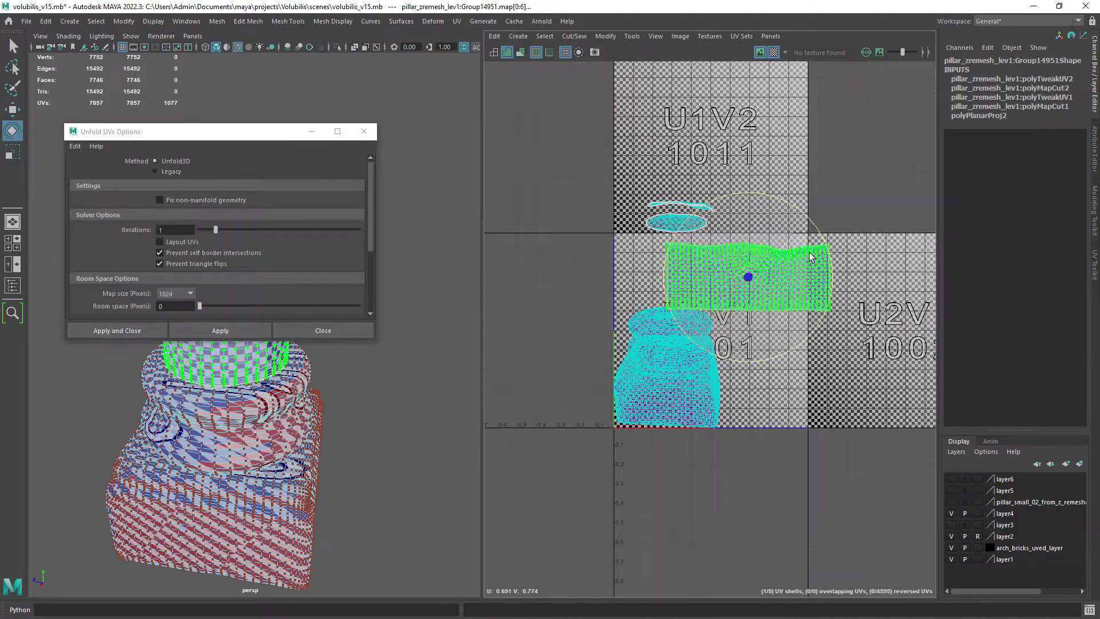
{"action": "key", "text": "w"}
{"action": "left_click_drag", "start_coordinate": [739, 277], "coordinate": [767, 208]}
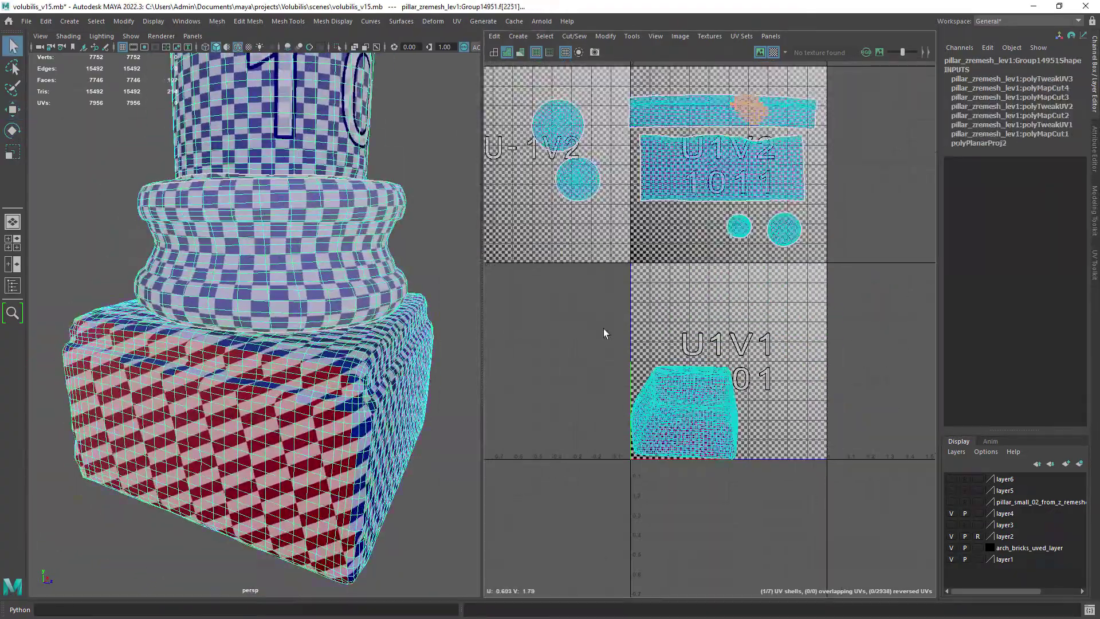
Step: Return the pillar to object selection and set the Modeling Toolkit's selection constraint to Angle
{"action": "left_click", "coordinate": [517, 35]}
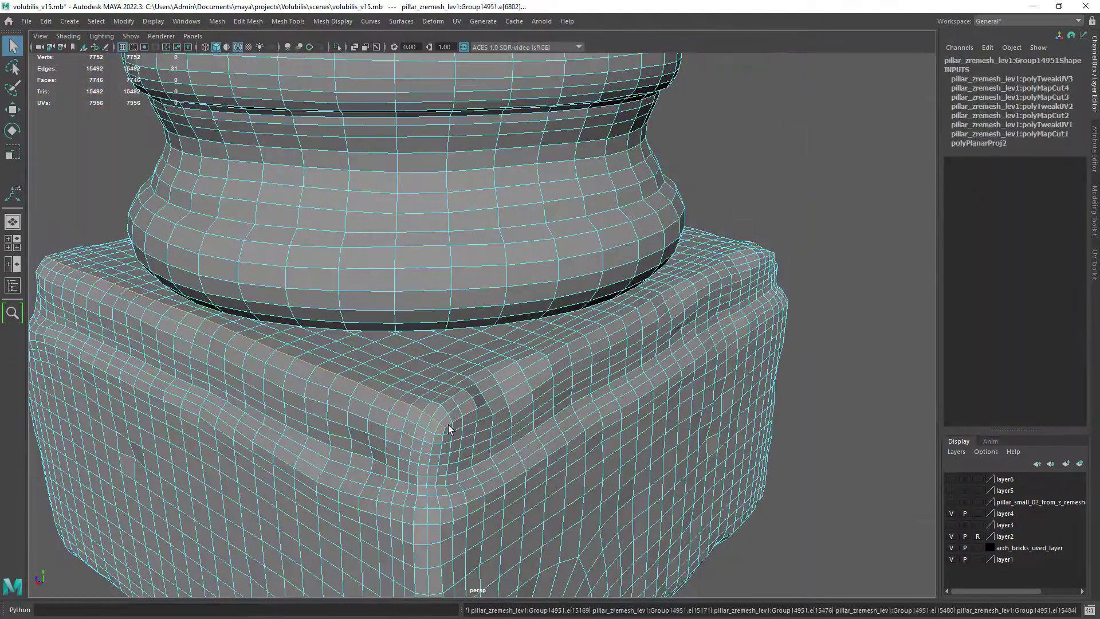
{"action": "left_click_drag", "start_coordinate": [448, 425], "coordinate": [444, 346], "text": "alt"}
{"action": "key", "text": "F8"}
{"action": "left_click", "coordinate": [1094, 212]}
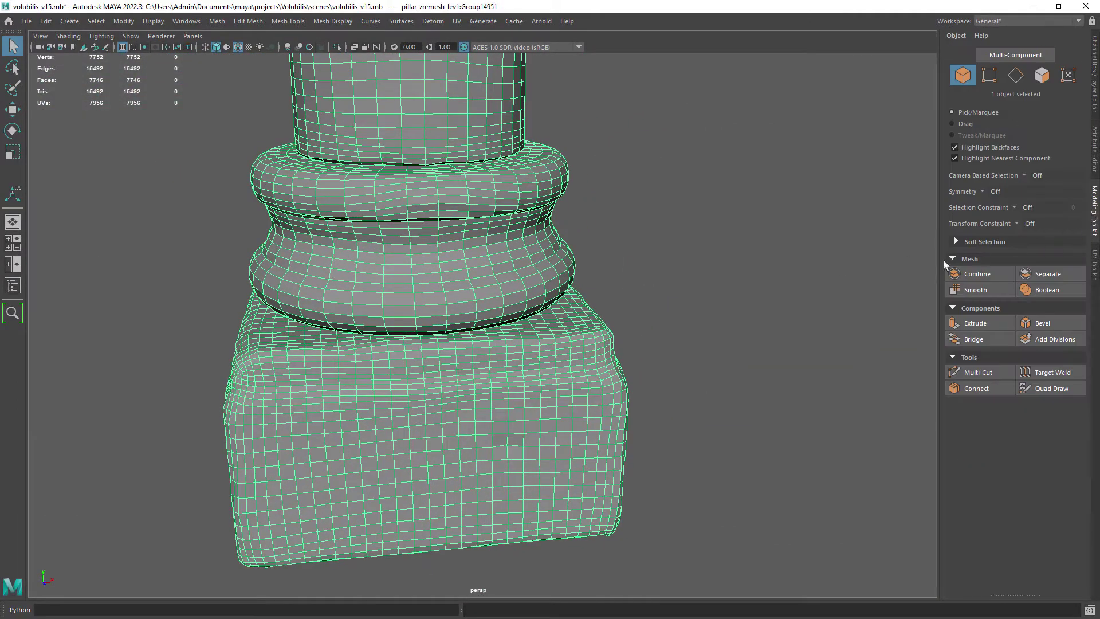
{"action": "right_click_drag", "start_coordinate": [628, 297], "coordinate": [671, 309], "text": "alt"}
{"action": "left_click", "coordinate": [1024, 208]}
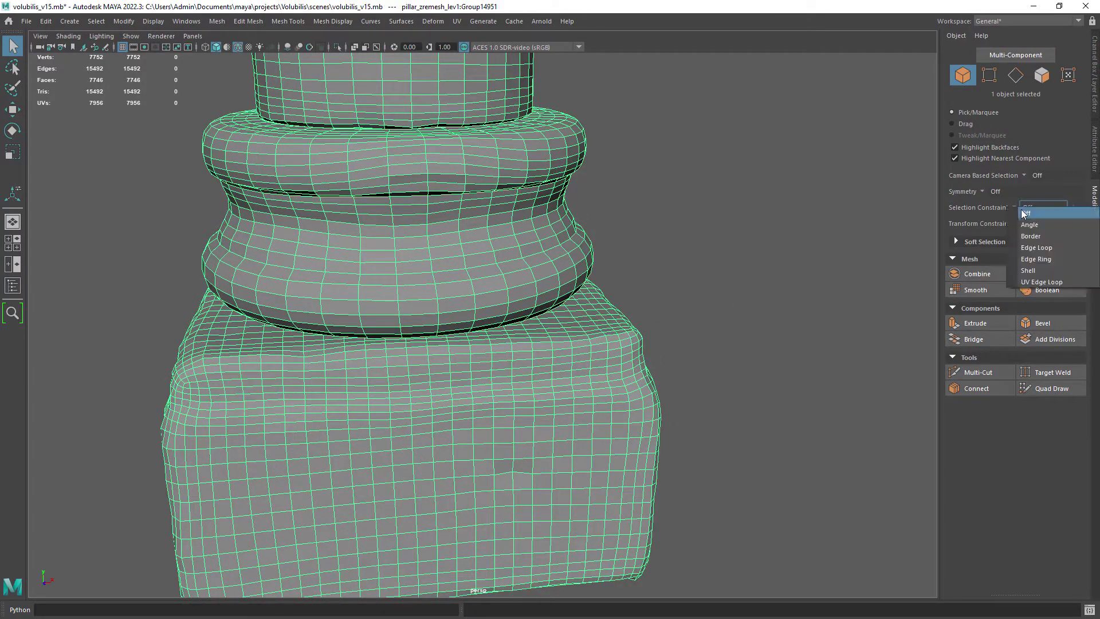
{"action": "left_click", "coordinate": [1029, 225]}
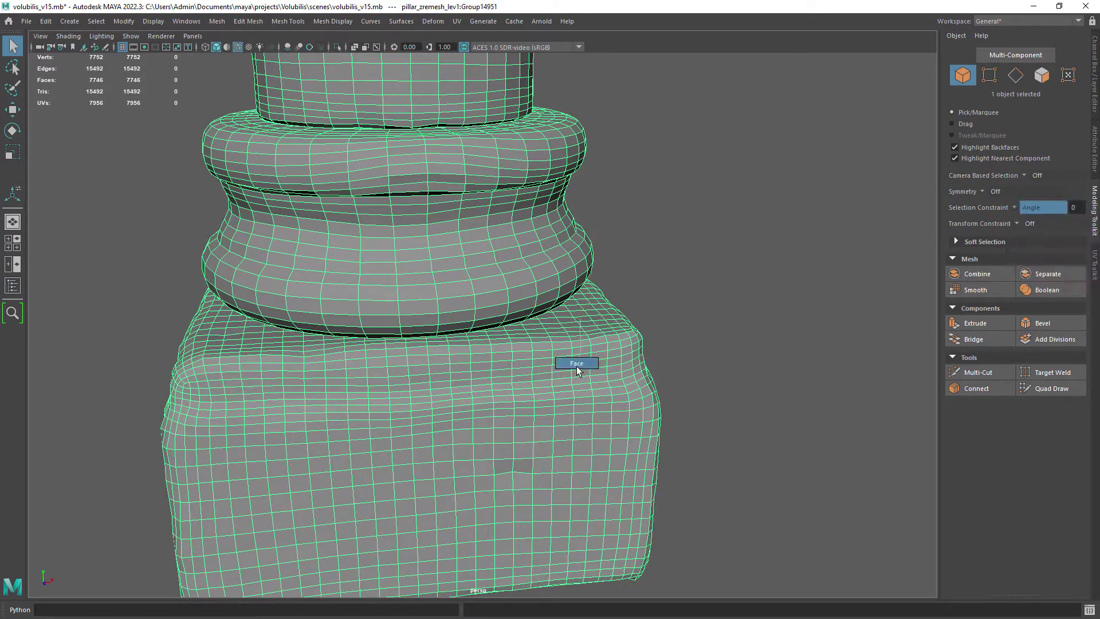
Step: Select the square base's upper faces using the Angle selection constraint at 45, discarding the wider selection made at 90
{"action": "left_click", "coordinate": [1013, 211]}
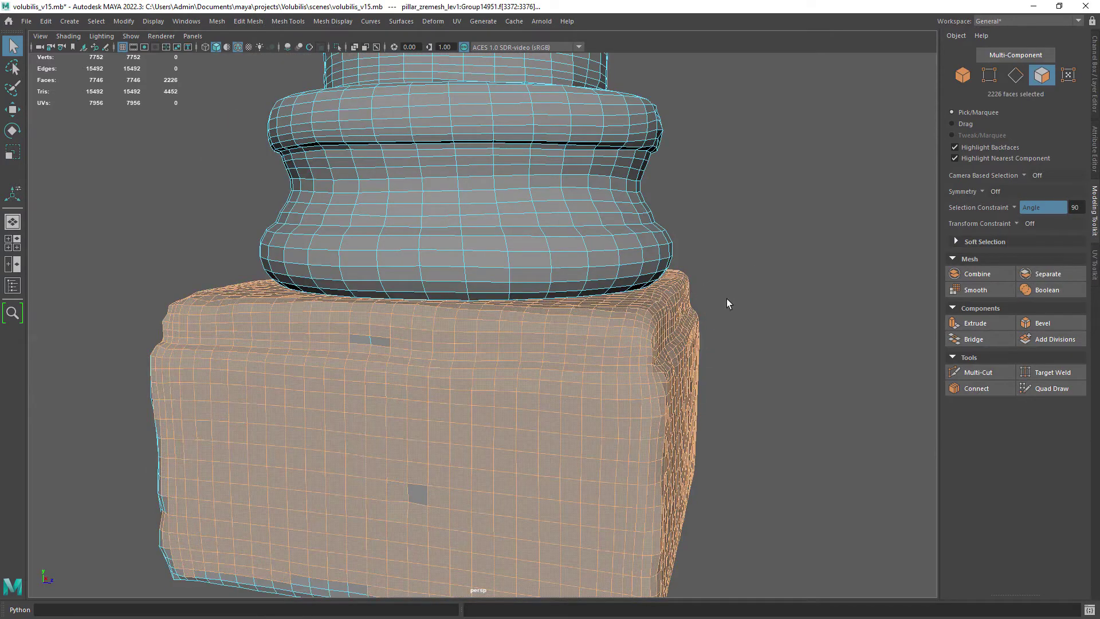
{"action": "key", "text": "ctrl+z"}
{"action": "left_click_drag", "start_coordinate": [708, 299], "coordinate": [694, 365], "text": "alt"}
{"action": "left_click", "coordinate": [764, 315]}
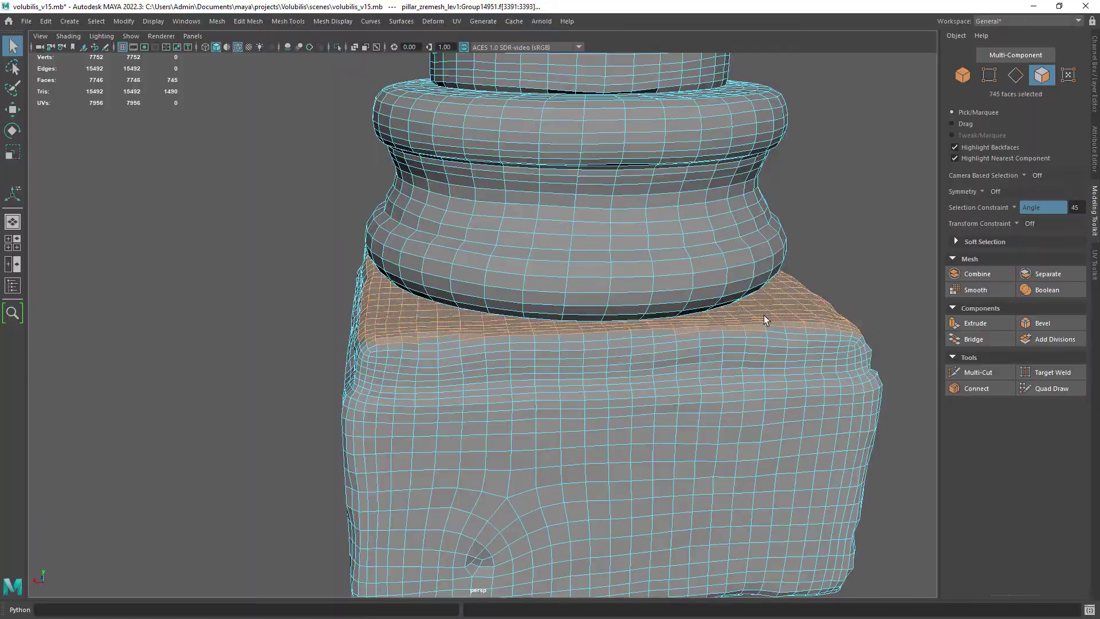
{"action": "left_click_drag", "start_coordinate": [764, 315], "coordinate": [733, 282], "text": "alt"}
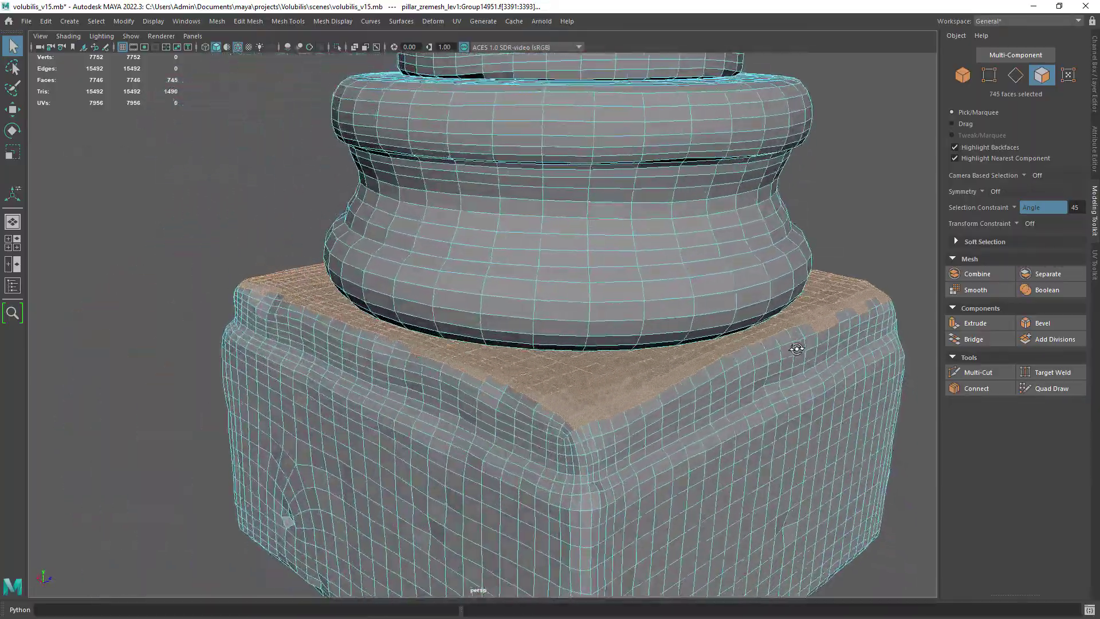
{"action": "scroll", "coordinate": [646, 312], "scroll_direction": "down", "scroll_amount": 3}
Step: Planar-project the base's upper faces into their own UV shell and move it into the U2V1 tile
{"action": "key", "text": "space"}
{"action": "left_click", "coordinate": [518, 36]}
{"action": "left_click", "coordinate": [544, 157]}
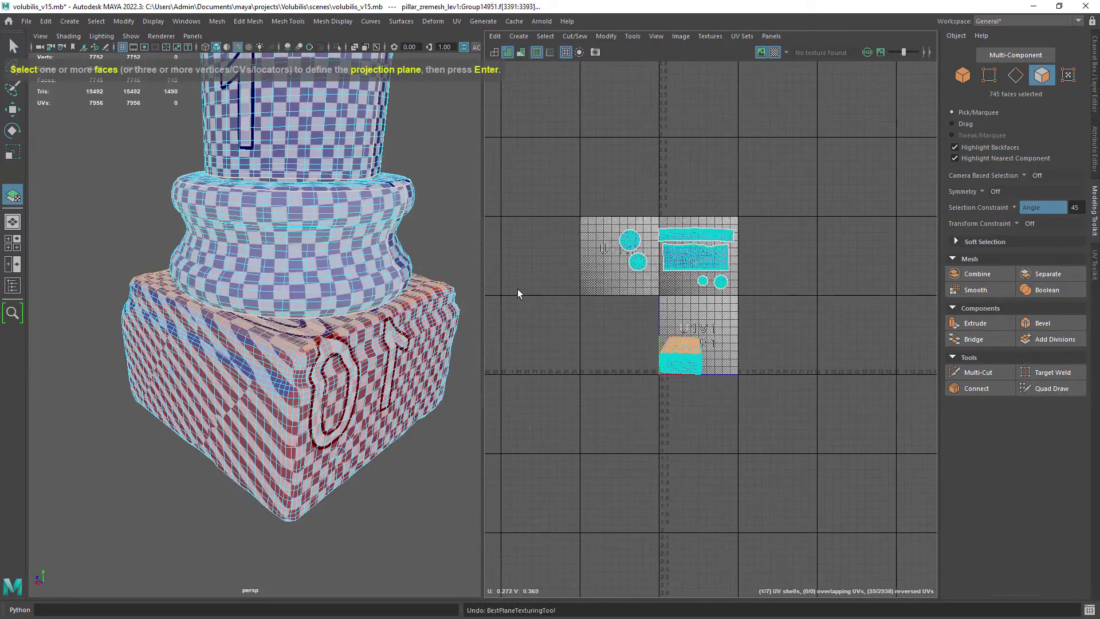
{"action": "left_click", "coordinate": [519, 35]}
{"action": "left_click", "coordinate": [626, 125]}
{"action": "left_click", "coordinate": [152, 332]}
{"action": "left_click_drag", "start_coordinate": [720, 312], "coordinate": [744, 349]}
{"action": "right_click_drag", "start_coordinate": [744, 349], "coordinate": [744, 378], "text": "ctrl"}
{"action": "key", "text": "w"}
{"action": "left_click_drag", "start_coordinate": [699, 335], "coordinate": [786, 331]}
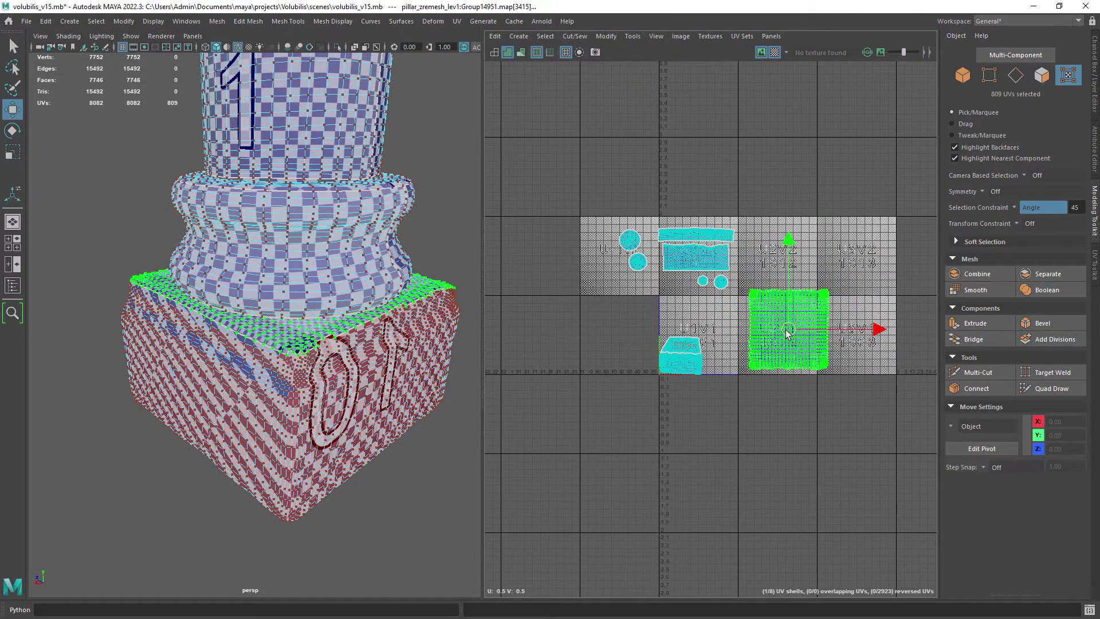
Step: Select the square base's underside faces and planar-project them into a separate UV shell
{"action": "left_click_drag", "start_coordinate": [298, 355], "coordinate": [390, 275], "text": "alt"}
{"action": "scroll", "coordinate": [273, 307], "scroll_direction": "down", "scroll_amount": 5}
{"action": "key", "text": "F8"}
{"action": "scroll", "coordinate": [334, 344], "scroll_direction": "up", "scroll_amount": 5}
{"action": "key", "text": "F11"}
{"action": "left_click", "coordinate": [354, 387]}
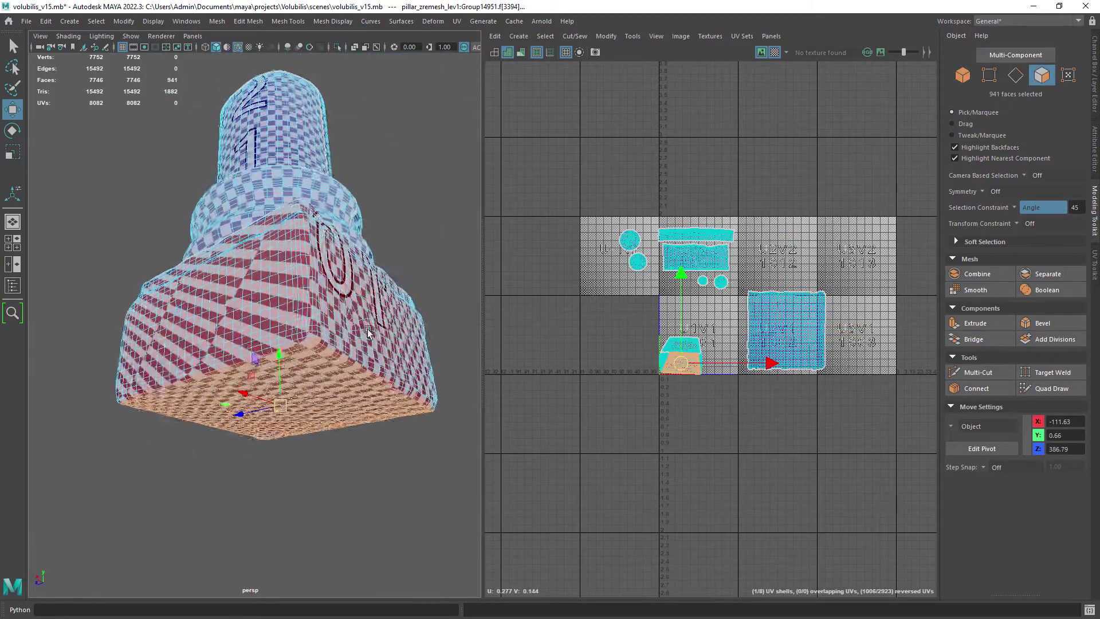
{"action": "left_click", "coordinate": [519, 36]}
{"action": "left_click", "coordinate": [542, 125]}
{"action": "left_click_drag", "start_coordinate": [321, 343], "coordinate": [346, 353], "text": "alt"}
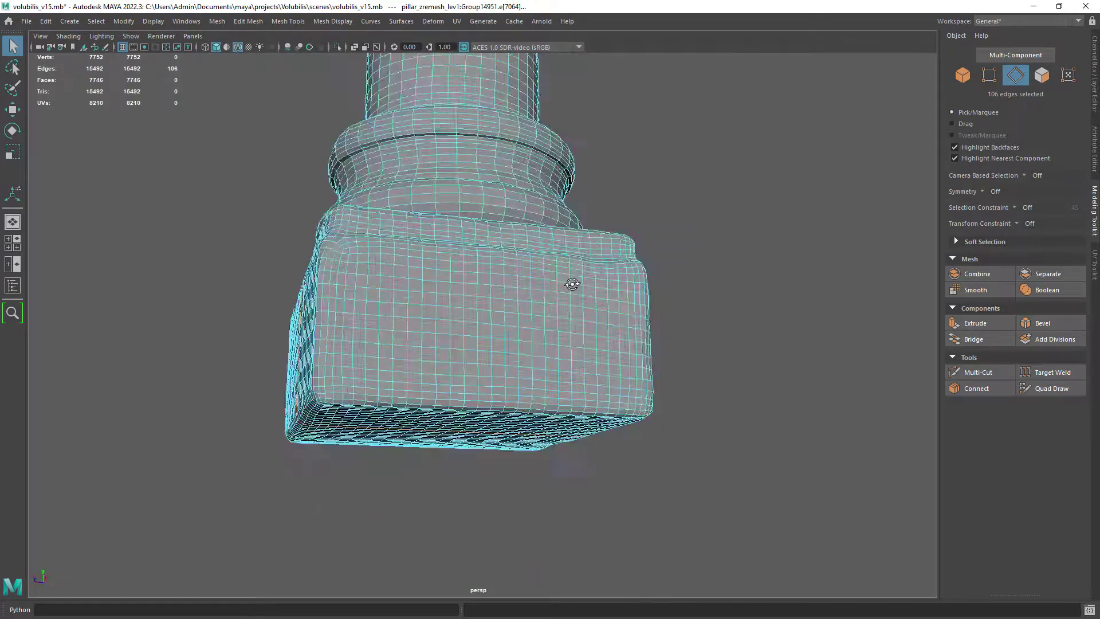
Step: Rotate the unfolded base-side UV strip to lie horizontally and place it in the U1V1 tile
{"action": "scroll", "coordinate": [500, 380], "scroll_direction": "up", "scroll_amount": 5}
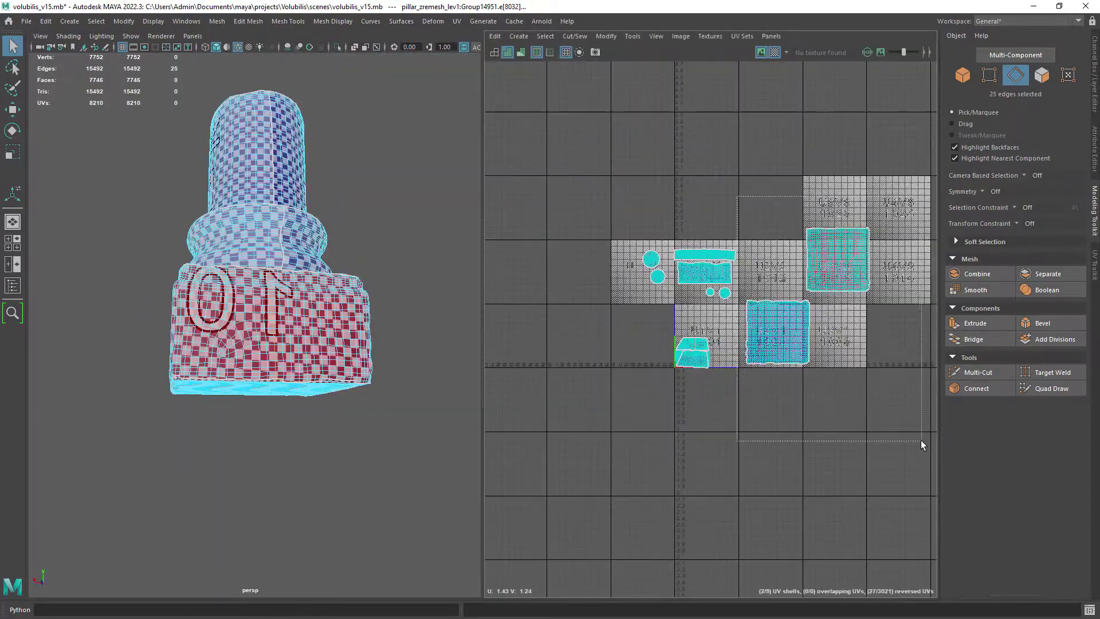
{"action": "key", "text": "ctrl+F11"}
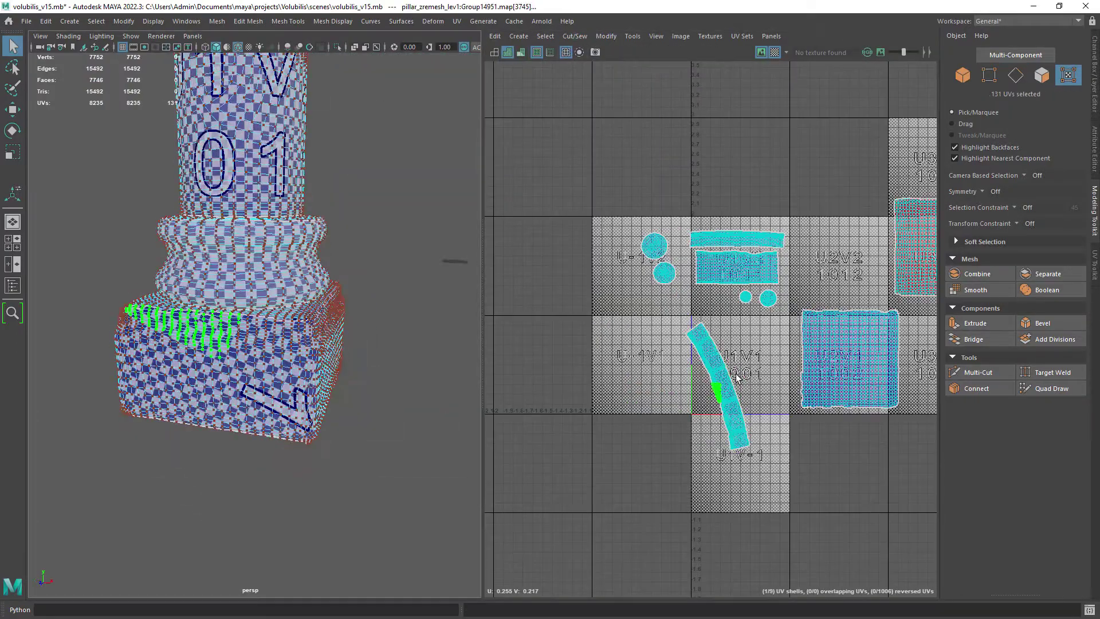
{"action": "key", "text": "e"}
{"action": "left_click_drag", "start_coordinate": [669, 454], "coordinate": [768, 454]}
{"action": "key", "text": "w"}
{"action": "left_click_drag", "start_coordinate": [716, 386], "coordinate": [744, 336]}
Step: Scale down the UV shells of the base's top and underside and place them beneath the strip in U1V1
{"action": "key", "text": "r"}
{"action": "double_click", "coordinate": [850, 359]}
{"action": "left_click_drag", "start_coordinate": [850, 358], "coordinate": [802, 358]}
{"action": "key", "text": "w"}
{"action": "middle_click_drag", "start_coordinate": [882, 278], "coordinate": [791, 289], "text": "alt"}
{"action": "left_click_drag", "start_coordinate": [839, 274], "coordinate": [667, 364]}
{"action": "key", "text": "r"}
{"action": "left_click_drag", "start_coordinate": [667, 364], "coordinate": [630, 364]}
{"action": "key", "text": "w"}
Step: Apply the shaft UV shell's texel density of 3.5524 px/unit to all the other shells at map size 512
{"action": "double_click", "coordinate": [659, 247]}
{"action": "left_click", "coordinate": [1094, 266]}
{"action": "left_click", "coordinate": [958, 245]}
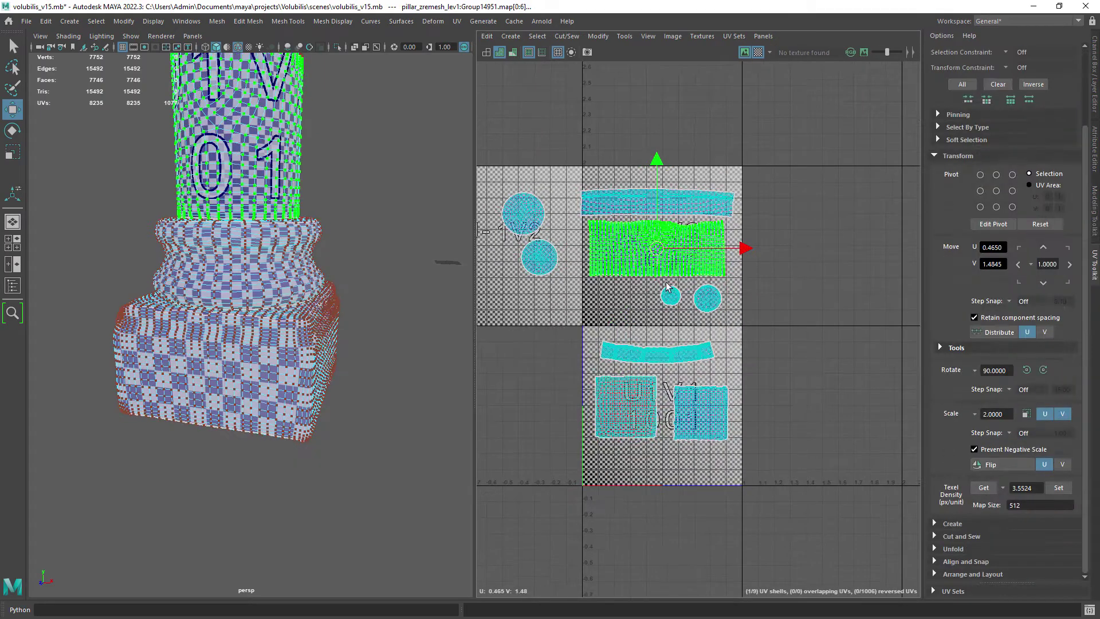
{"action": "left_click", "coordinate": [1032, 84]}
{"action": "left_click", "coordinate": [1058, 488]}
Step: Select all UV shells, scale them down together and move them into the U1V1 tile
{"action": "scroll", "coordinate": [702, 348], "scroll_direction": "down", "scroll_amount": 2}
{"action": "middle_click_drag", "start_coordinate": [702, 348], "coordinate": [719, 370], "text": "alt"}
{"action": "scroll", "coordinate": [719, 384], "scroll_direction": "up", "scroll_amount": 1}
{"action": "left_click_drag", "start_coordinate": [509, 180], "coordinate": [837, 453]}
{"action": "key", "text": "r"}
{"action": "left_click_drag", "start_coordinate": [666, 317], "coordinate": [622, 317]}
{"action": "key", "text": "w"}
{"action": "scroll", "coordinate": [681, 389], "scroll_direction": "up", "scroll_amount": 2}
{"action": "left_click_drag", "start_coordinate": [666, 316], "coordinate": [685, 477]}
Step: Spread the square, disc, curved-strip and shaft UV shells apart within the U1V1 tile
{"action": "double_click", "coordinate": [690, 417]}
{"action": "double_click", "coordinate": [666, 452]}
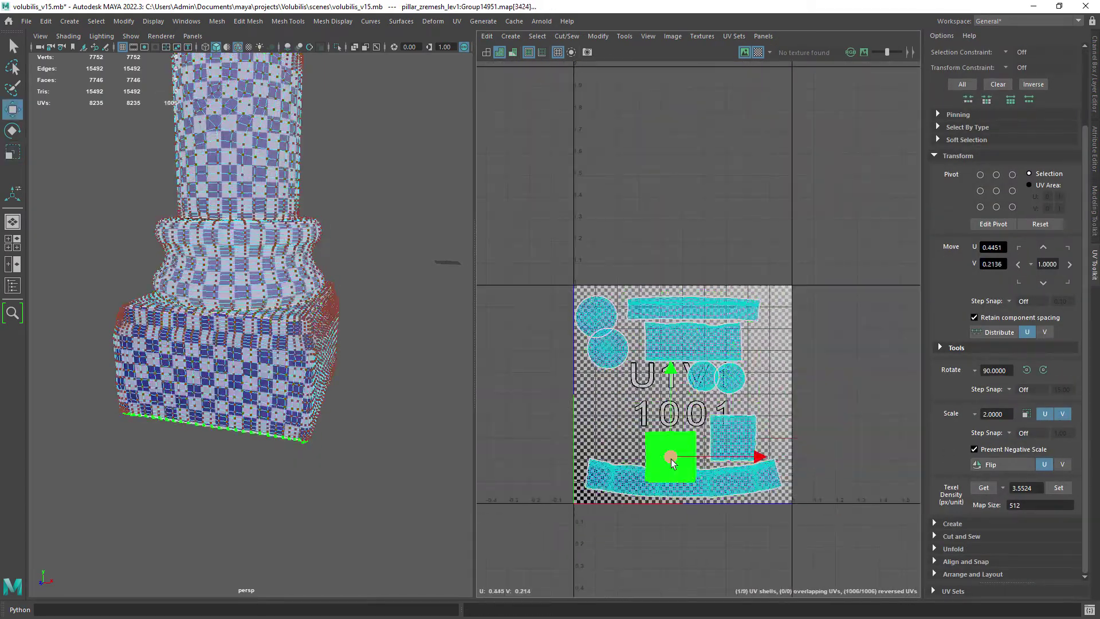
{"action": "left_click_drag", "start_coordinate": [666, 439], "coordinate": [677, 438]}
{"action": "mouse_move", "coordinate": [729, 377]}
{"action": "left_mouse_down"}
{"action": "mouse_move", "coordinate": [760, 381]}
{"action": "mouse_move", "coordinate": [720, 380]}
{"action": "left_mouse_up"}
{"action": "left_click_drag", "start_coordinate": [693, 342], "coordinate": [635, 389]}
{"action": "mouse_move", "coordinate": [596, 316]}
{"action": "left_mouse_down"}
{"action": "mouse_move", "coordinate": [654, 342]}
{"action": "mouse_move", "coordinate": [601, 336]}
{"action": "left_mouse_up"}
{"action": "left_click_drag", "start_coordinate": [694, 308], "coordinate": [722, 305]}
{"action": "left_click_drag", "start_coordinate": [715, 359], "coordinate": [740, 332]}
Step: Rotate one square base UV shell about a quarter turn and return the pillar to object selection in the full perspective view
{"action": "key", "text": "F8"}
{"action": "scroll", "coordinate": [344, 344], "scroll_direction": "down", "scroll_amount": 3}
{"action": "left_click_drag", "start_coordinate": [321, 347], "coordinate": [351, 349], "text": "alt"}
{"action": "scroll", "coordinate": [682, 450], "scroll_direction": "up", "scroll_amount": 4}
{"action": "left_click", "coordinate": [668, 428]}
{"action": "key", "text": "e"}
{"action": "left_click_drag", "start_coordinate": [748, 409], "coordinate": [653, 345]}
{"action": "key", "text": "q"}
{"action": "key", "text": "F8"}
{"action": "key", "text": "space"}
{"action": "left_click", "coordinate": [27, 22]}
{"action": "left_click", "coordinate": [58, 182]}
{"action": "left_click", "coordinate": [103, 393]}
{"action": "left_click", "coordinate": [221, 487]}
{"action": "left_click", "coordinate": [616, 506]}
Step: Export the unwrapped pillar to the Volubilis data folder as pillar_02_uved.obj
{"action": "left_click", "coordinate": [27, 21]}
{"action": "left_click", "coordinate": [57, 174]}
{"action": "left_click", "coordinate": [101, 393]}
{"action": "left_click", "coordinate": [168, 488]}
{"action": "type", "text": "pillar_uved"}
{"action": "key", "text": "Left"}
{"action": "key", "text": "Left"}
{"action": "key", "text": "Left"}
{"action": "key", "text": "Left"}
{"action": "key", "text": "Left"}
{"action": "type", "text": "_02"}
{"action": "key", "text": "Return"}
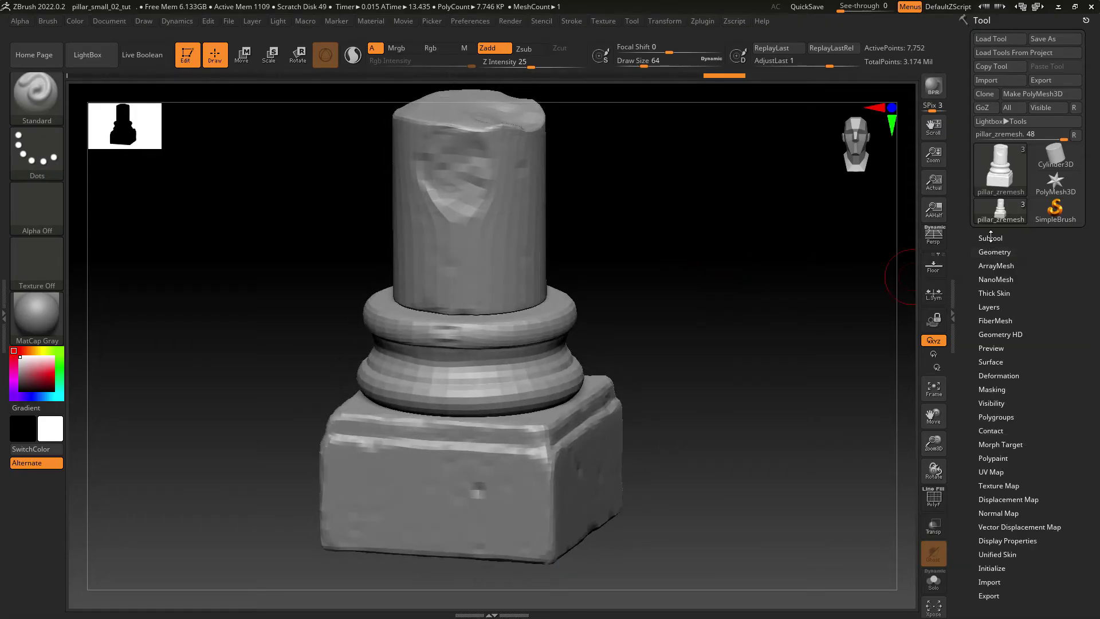
Step: Switch to ZBrush and append pillar_02_uved.obj to the pillar tool with SubTool Master's MultiAppend
{"action": "left_click", "coordinate": [991, 237]}
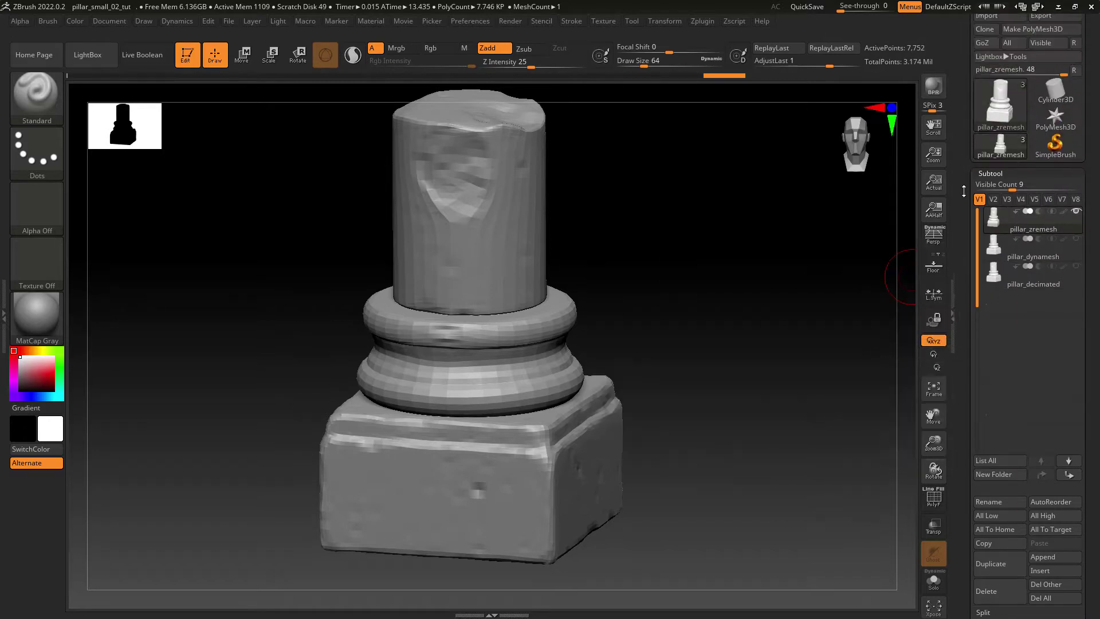
{"action": "left_click", "coordinate": [703, 21]}
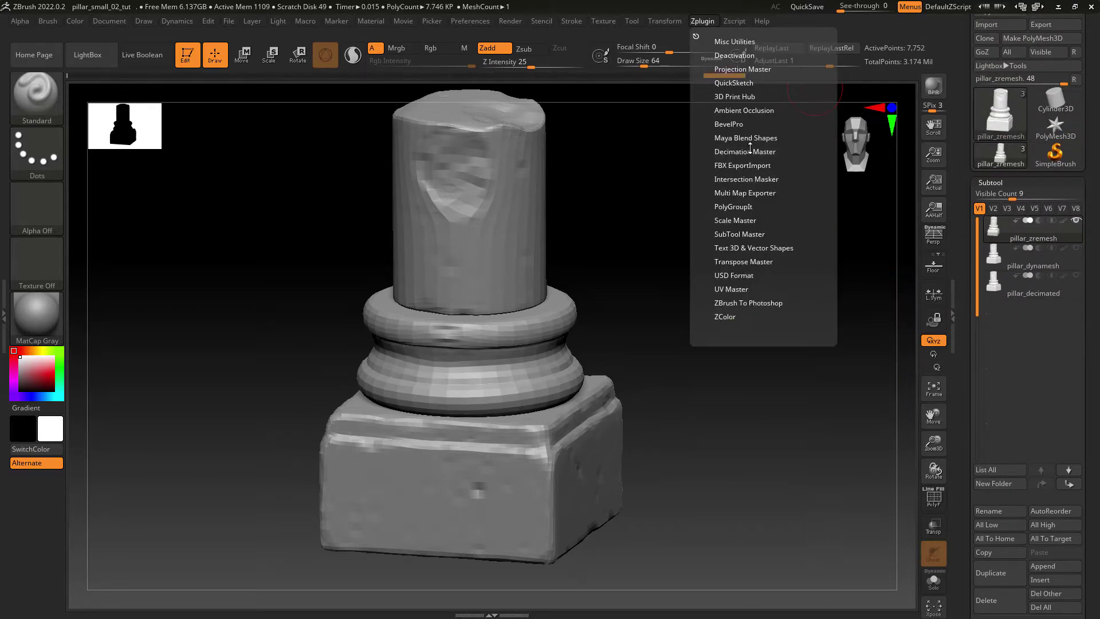
{"action": "left_click", "coordinate": [740, 234]}
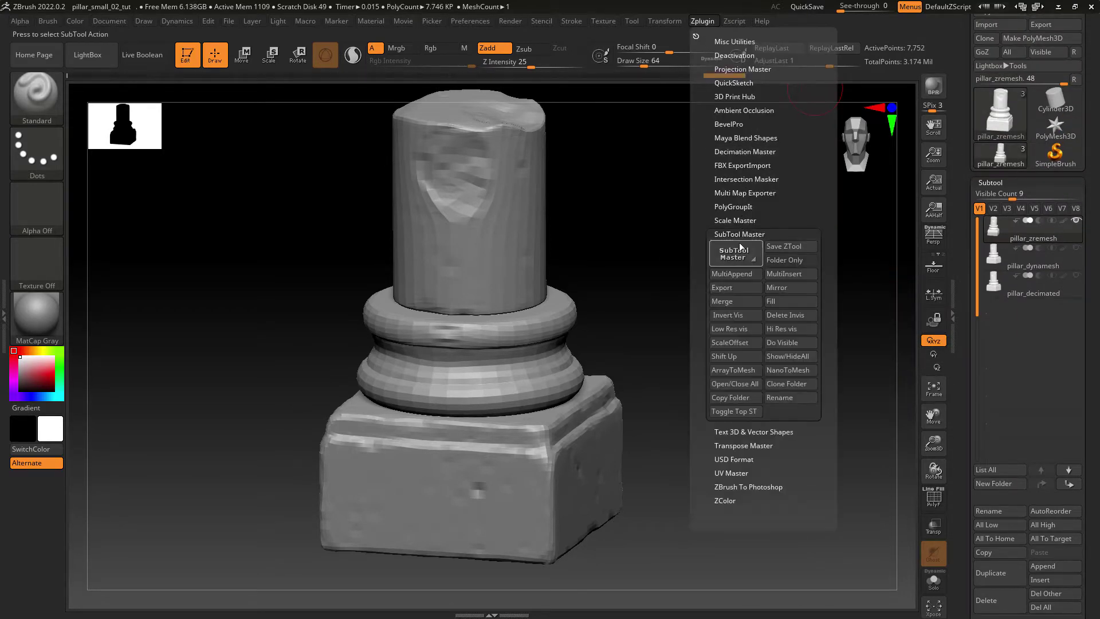
{"action": "left_click", "coordinate": [715, 274]}
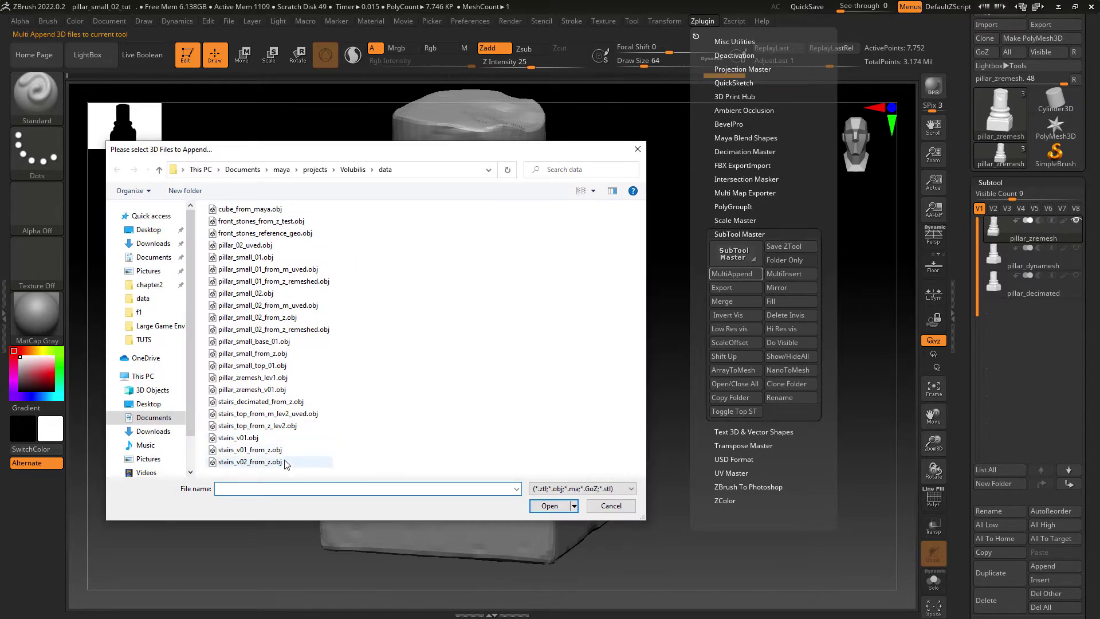
{"action": "double_click", "coordinate": [258, 245]}
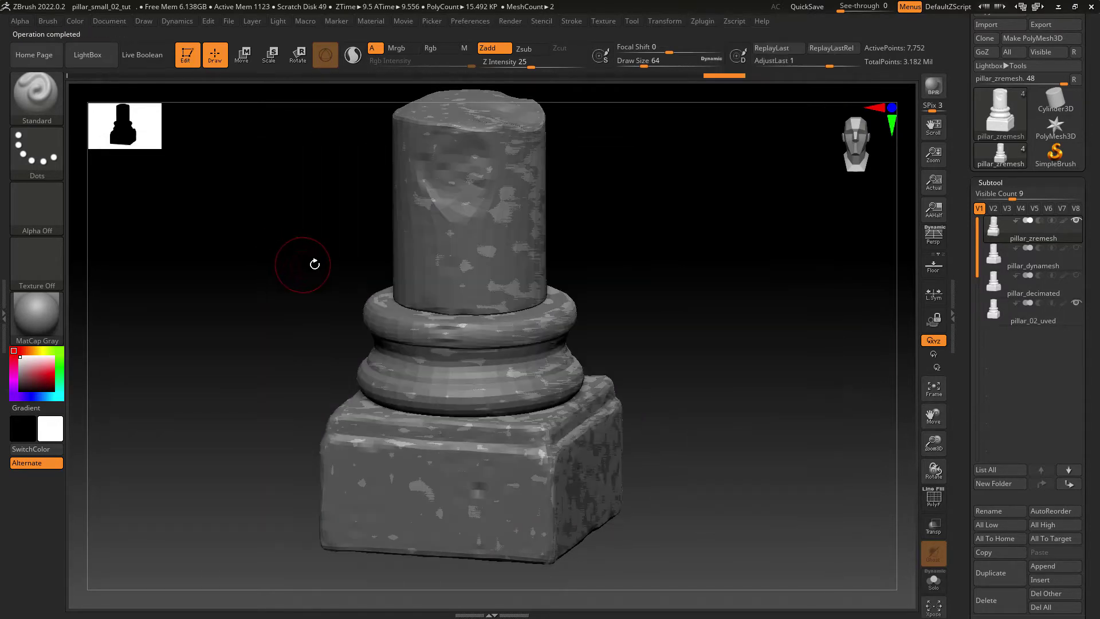
Step: Move the pillar_02_uved subtool to the top of the subtool list and hide pillar_zremesh
{"action": "left_click", "coordinate": [1045, 321]}
{"action": "left_click", "coordinate": [1041, 484]}
{"action": "left_click", "coordinate": [1041, 484]}
{"action": "left_click", "coordinate": [1041, 483]}
{"action": "left_click", "coordinate": [1075, 249]}
Step: Inspect the imported UV layout of pillar_02_uved with Morph UV, then restore and reframe the 3D pillar
{"action": "left_click_drag", "start_coordinate": [958, 335], "coordinate": [963, 123]}
{"action": "left_click", "coordinate": [992, 393]}
{"action": "left_click", "coordinate": [991, 263]}
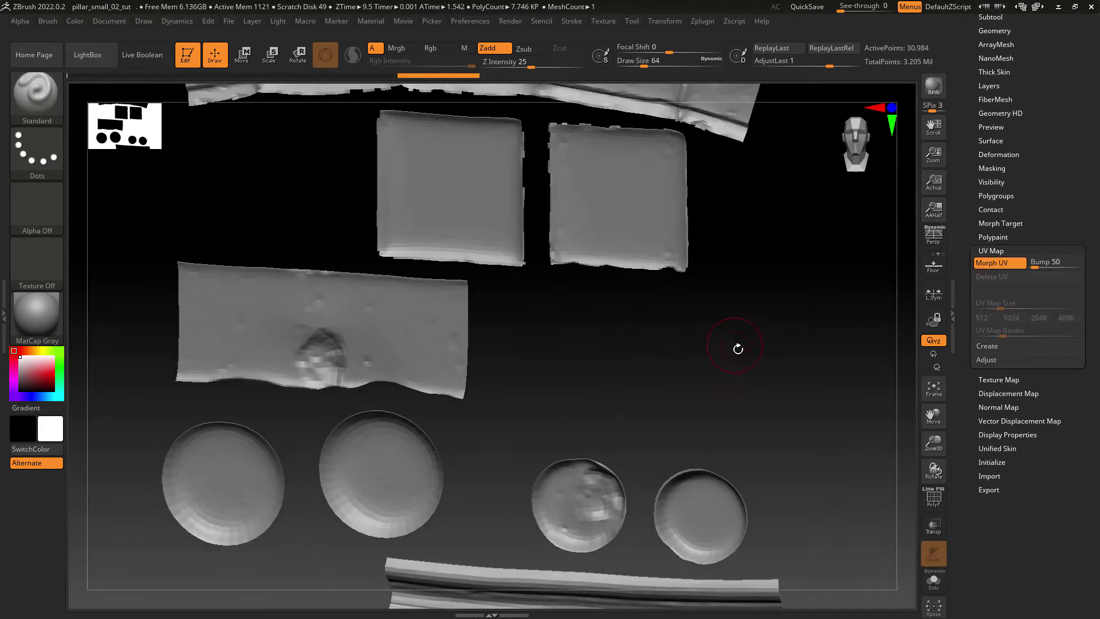
{"action": "key", "text": "f"}
{"action": "left_click_drag", "start_coordinate": [660, 342], "coordinate": [716, 346]}
{"action": "left_click", "coordinate": [1013, 264]}
{"action": "left_click", "coordinate": [1003, 251]}
{"action": "left_click_drag", "start_coordinate": [964, 198], "coordinate": [969, 419]}
{"action": "left_click", "coordinate": [990, 238]}
{"action": "mouse_move", "coordinate": [684, 366]}
{"action": "left_mouse_down"}
{"action": "mouse_move", "coordinate": [644, 369]}
{"action": "mouse_move", "coordinate": [712, 351]}
{"action": "mouse_move", "coordinate": [679, 353]}
{"action": "left_mouse_up"}
{"action": "key", "text": "f"}
Step: Move pillar_dynamesh directly below pillar_02_uved, and with pillar_02_uved active show only those two subtools
{"action": "left_click", "coordinate": [1065, 106]}
{"action": "left_click_drag", "start_coordinate": [970, 452], "coordinate": [970, 172]}
{"action": "left_click", "coordinate": [994, 415]}
{"action": "left_click", "coordinate": [981, 64]}
{"action": "left_click", "coordinate": [1018, 62]}
{"action": "left_click_drag", "start_coordinate": [971, 92], "coordinate": [972, 186]}
{"action": "left_click", "coordinate": [979, 157]}
{"action": "left_click", "coordinate": [990, 116]}
{"action": "left_click", "coordinate": [1017, 123]}
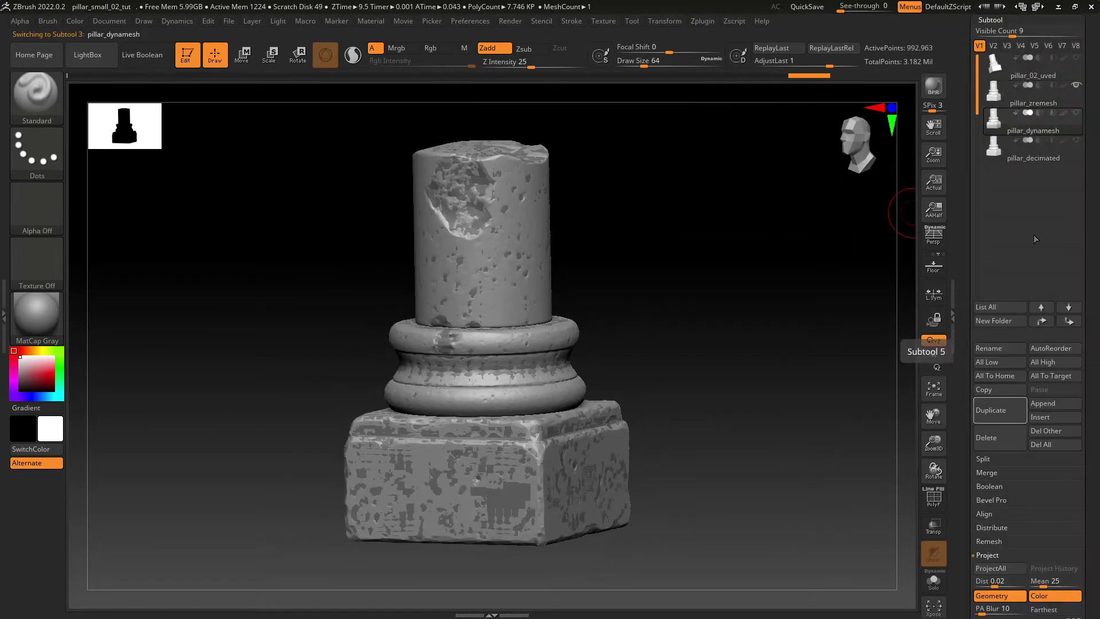
{"action": "left_click", "coordinate": [1041, 307]}
{"action": "left_click", "coordinate": [1075, 73]}
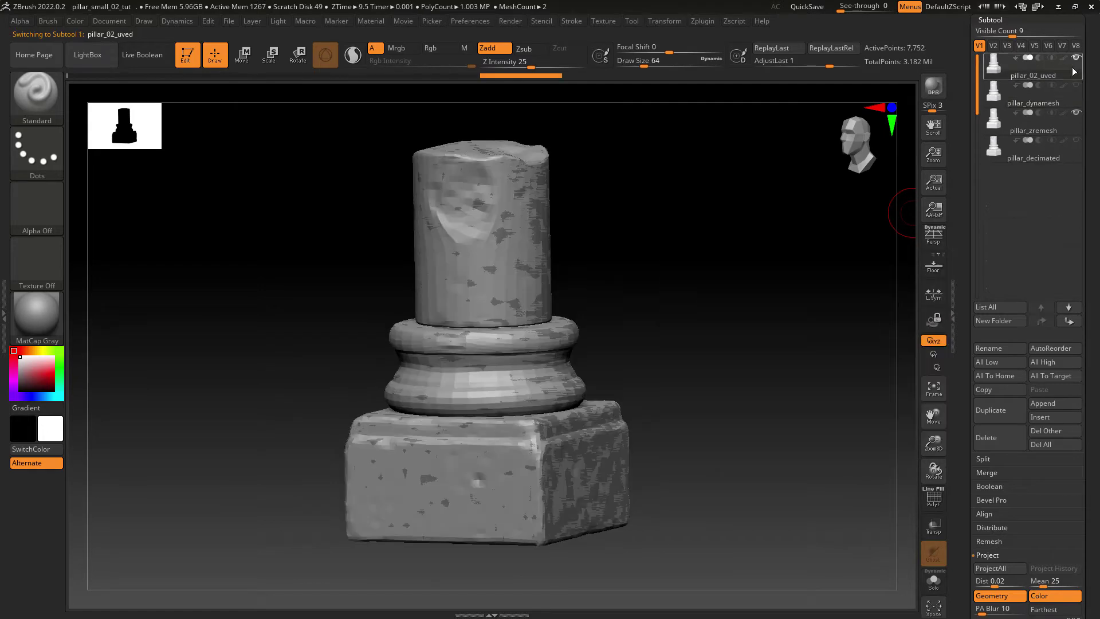
{"action": "left_click", "coordinate": [1023, 86]}
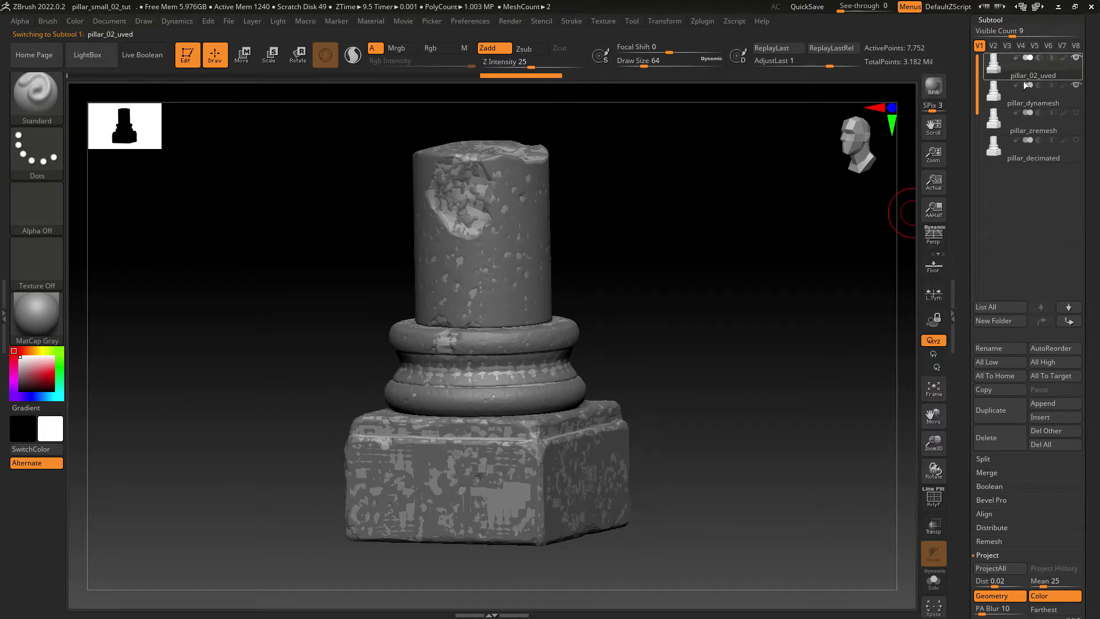
Step: Subdivide the pillar_02_uved subtool four times
{"action": "key", "text": "ctrl+d"}
{"action": "left_click", "coordinate": [990, 91]}
{"action": "left_click", "coordinate": [996, 105]}
{"action": "left_click", "coordinate": [996, 105]}
{"action": "left_click", "coordinate": [990, 92]}
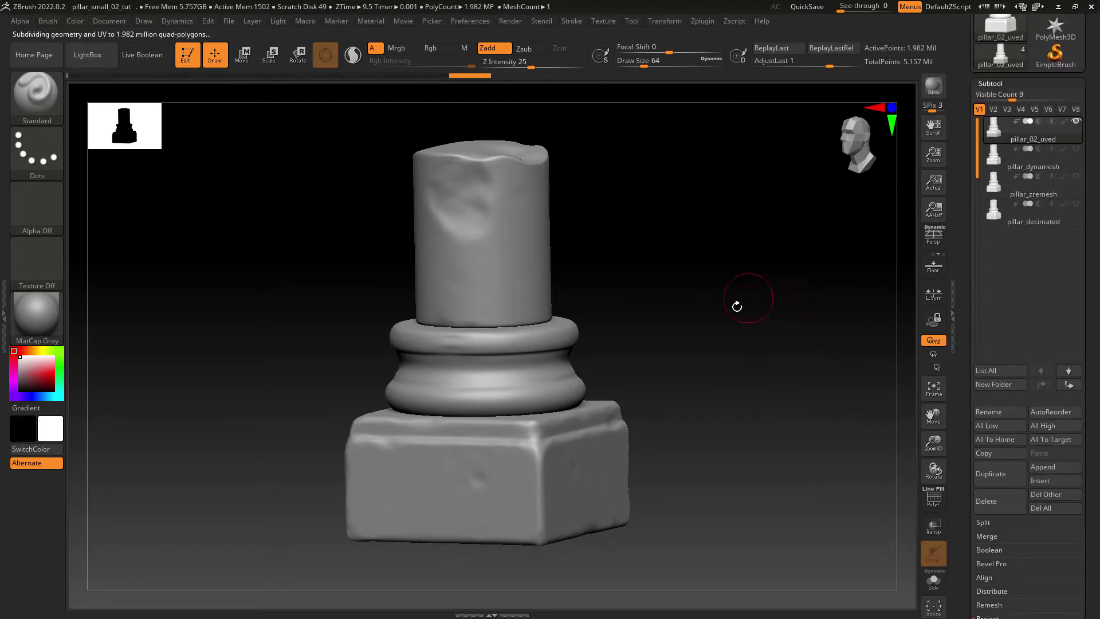
Step: Project the pillar_dynamesh detail onto pillar_02_uved using ProjectAll with Farthest enabled and PA Blur lowered
{"action": "left_click_drag", "start_coordinate": [730, 311], "coordinate": [905, 222]}
{"action": "scroll", "coordinate": [965, 242], "scroll_direction": "down", "scroll_amount": 5}
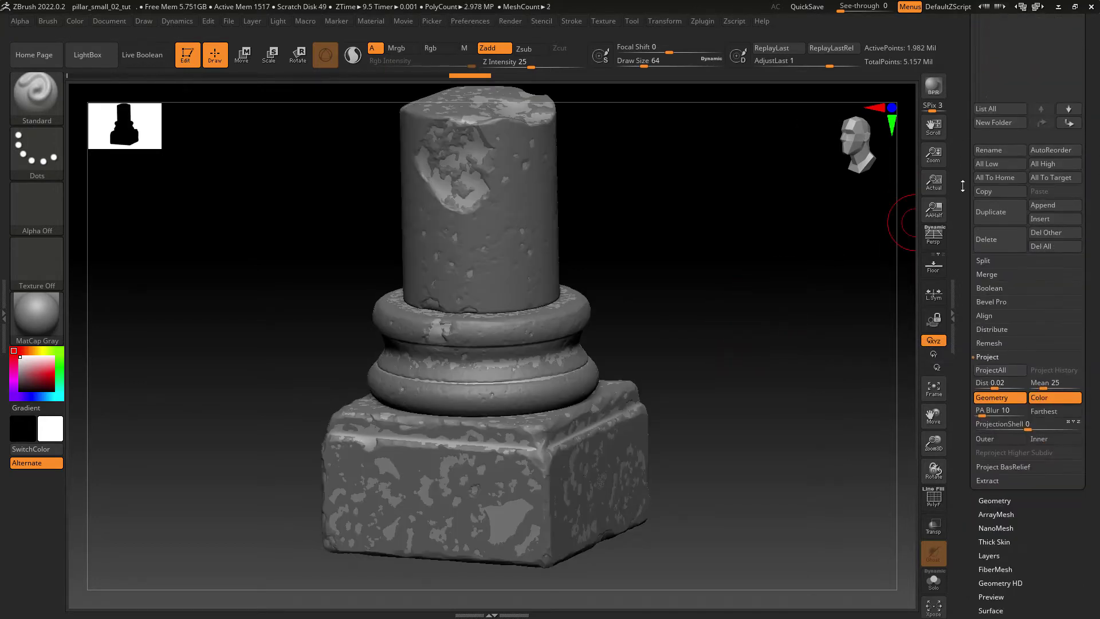
{"action": "left_click", "coordinate": [1044, 410]}
{"action": "left_click_drag", "start_coordinate": [986, 411], "coordinate": [976, 411]}
{"action": "left_click", "coordinate": [992, 371]}
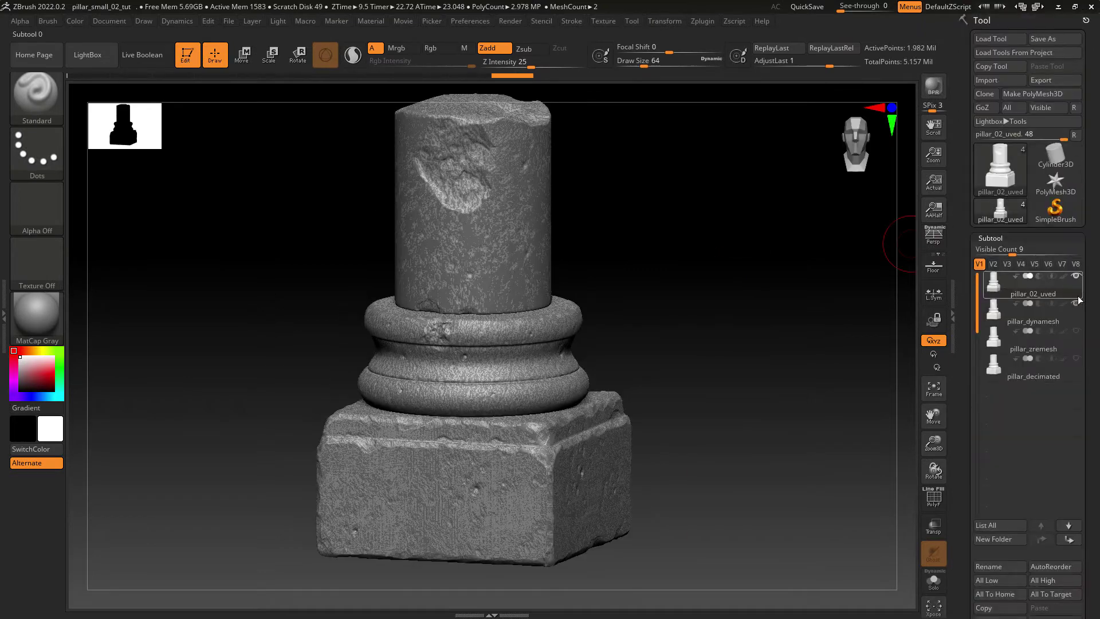
{"action": "left_click_drag", "start_coordinate": [686, 275], "coordinate": [723, 327]}
Step: Examine the Multi Map Exporter's export options and displacement map settings for pillar_02_uved
{"action": "left_click", "coordinate": [709, 23]}
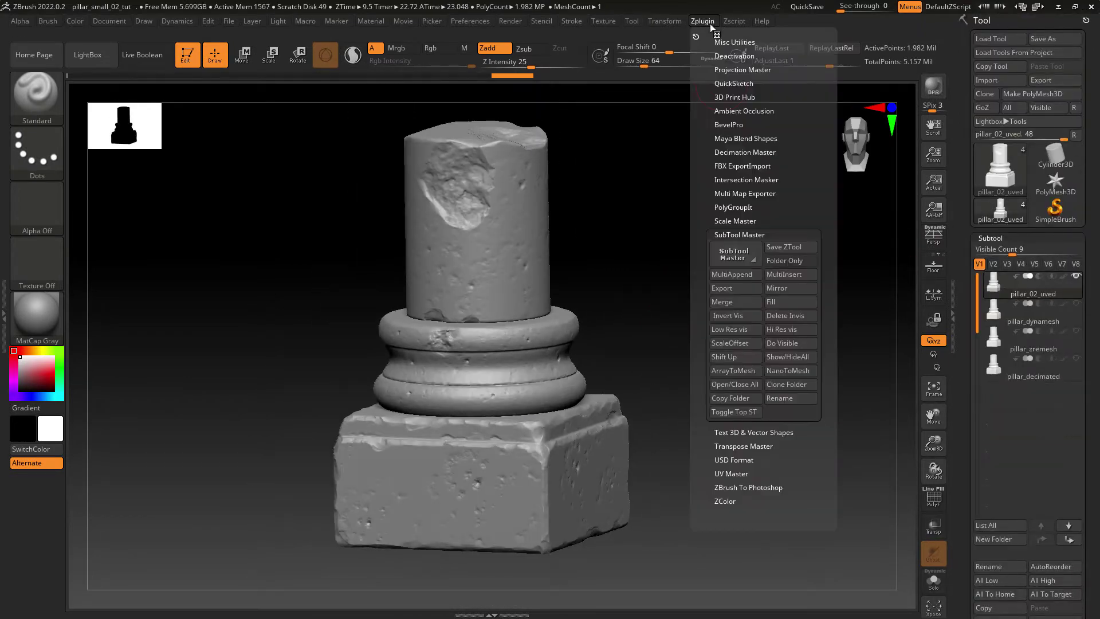
{"action": "left_click", "coordinate": [725, 234]}
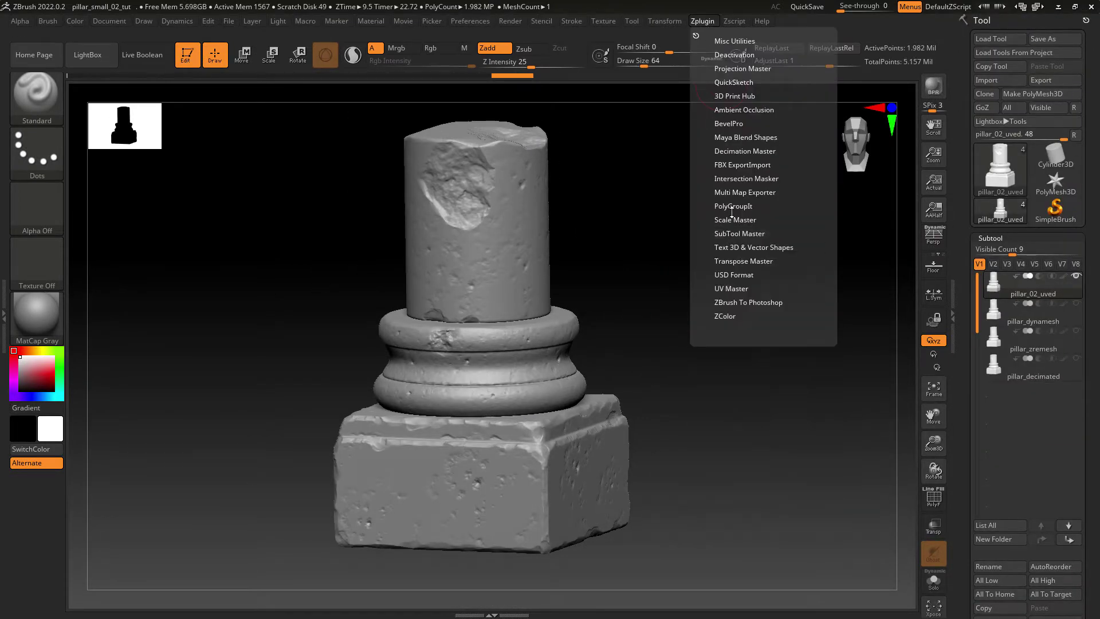
{"action": "left_click", "coordinate": [695, 31]}
{"action": "left_click", "coordinate": [713, 55]}
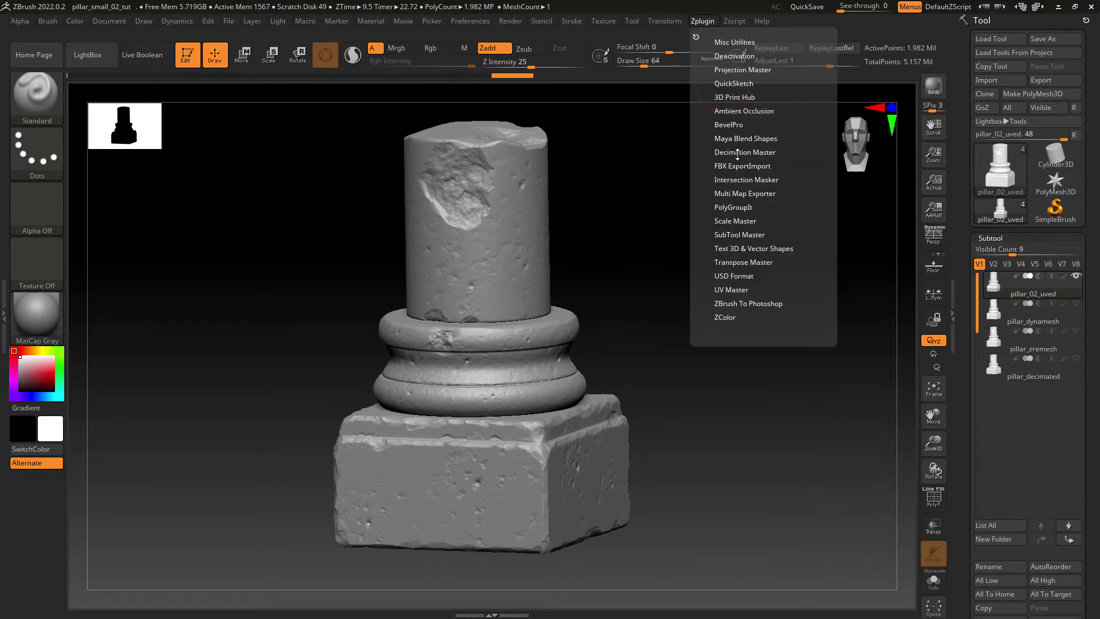
{"action": "left_click", "coordinate": [736, 193]}
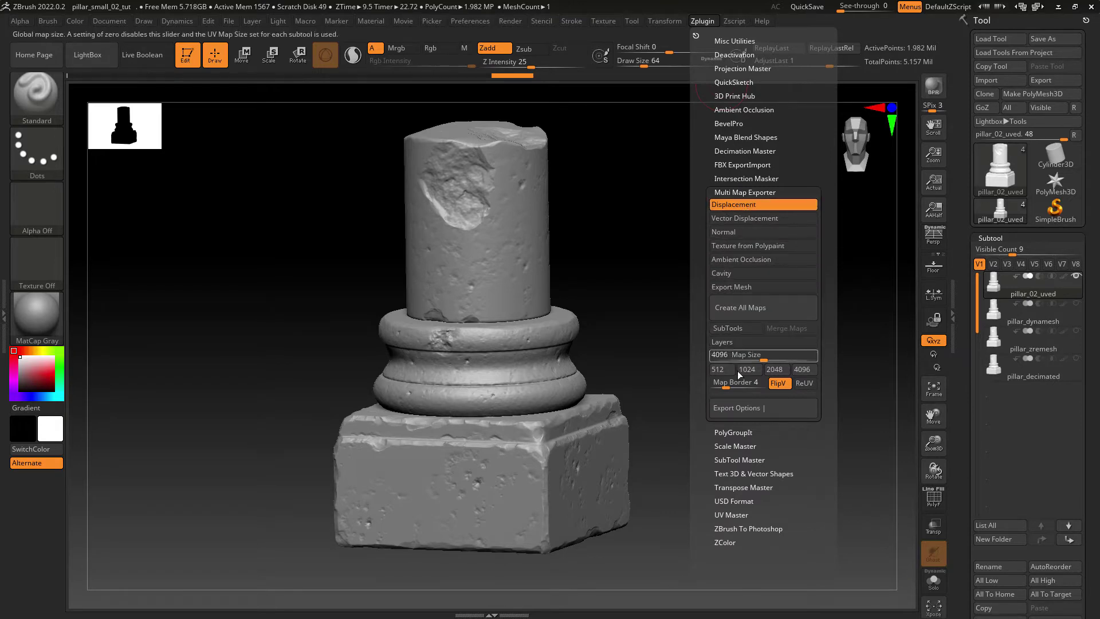
{"action": "left_click", "coordinate": [737, 409]}
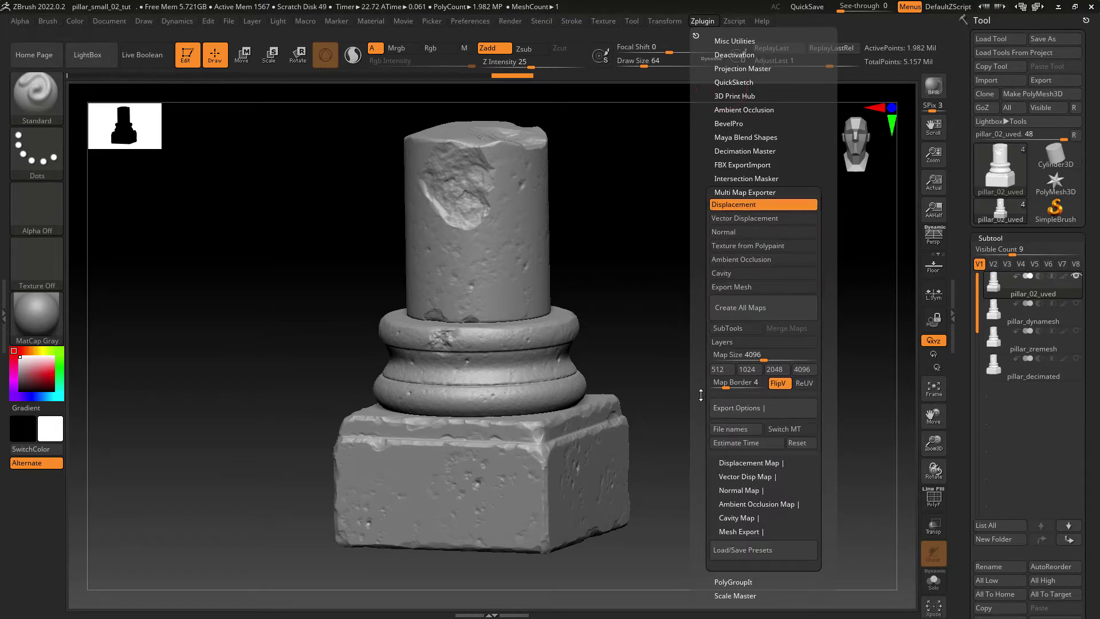
{"action": "left_click_drag", "start_coordinate": [704, 399], "coordinate": [704, 372]}
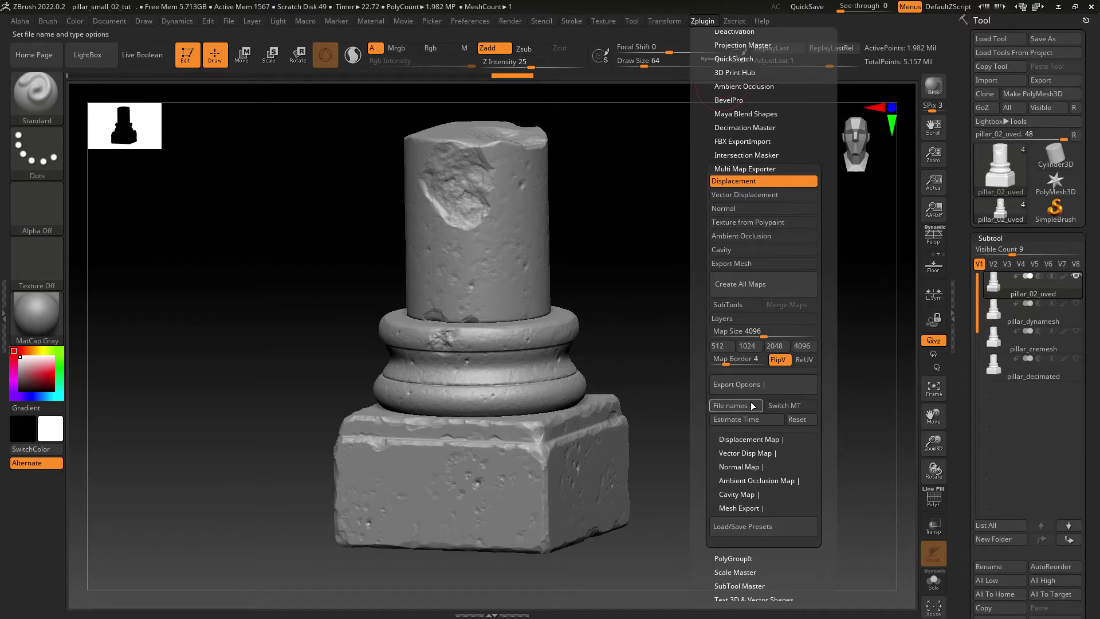
{"action": "left_click", "coordinate": [748, 439]}
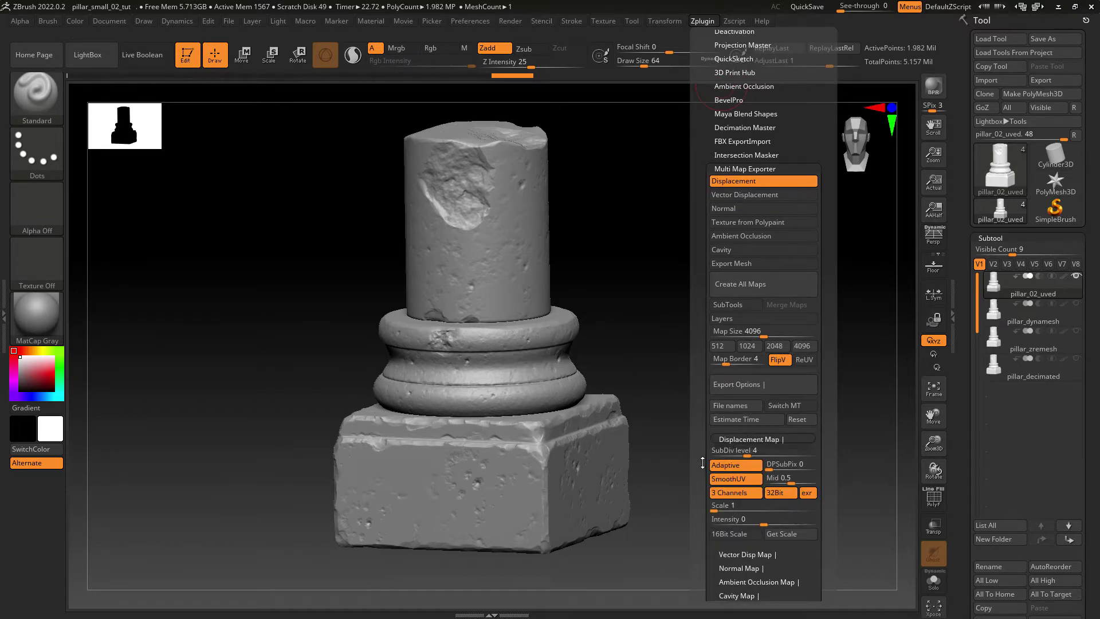
{"action": "left_click_drag", "start_coordinate": [700, 476], "coordinate": [700, 414]}
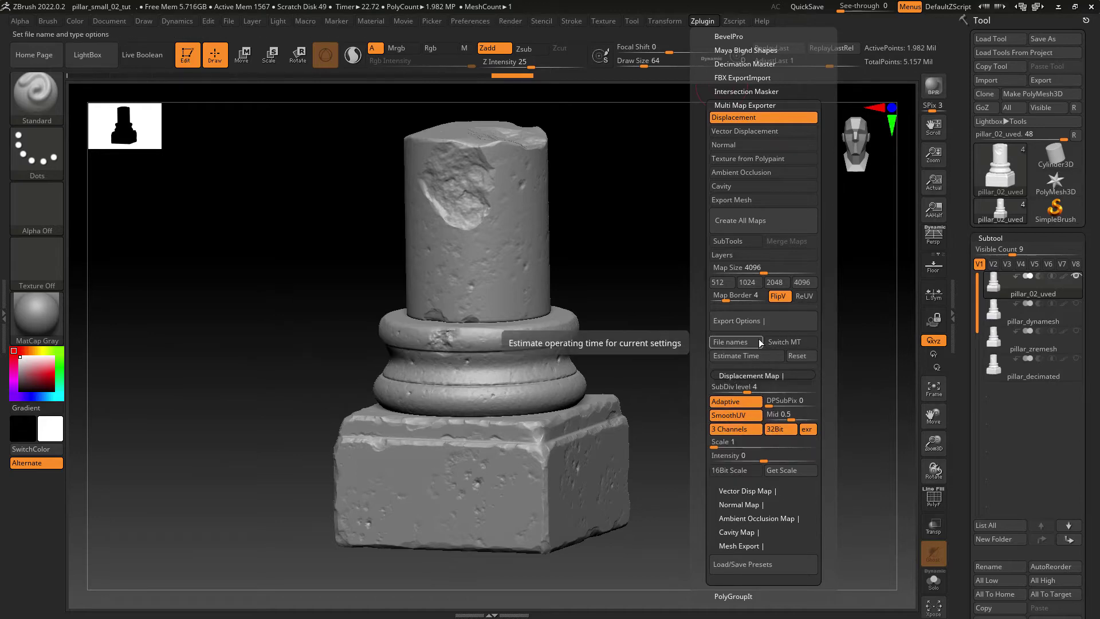
Step: Create the 4096 displacement map for pillar_02_uved and save it as an EXR with a file name ending in _tut_disp
{"action": "left_click", "coordinate": [765, 221]}
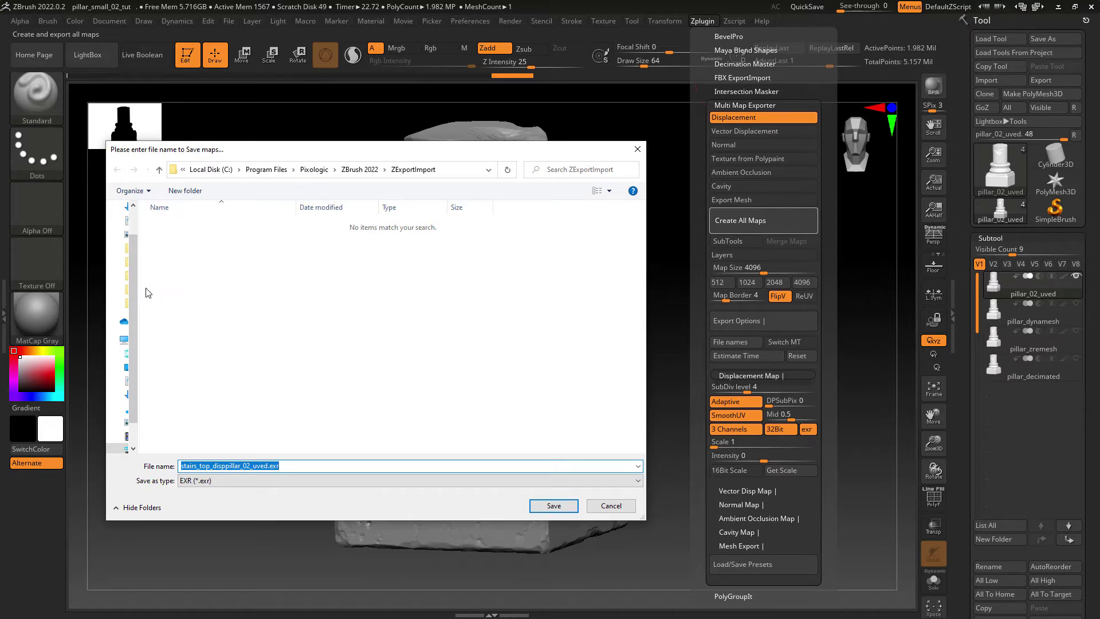
{"action": "left_click_drag", "start_coordinate": [138, 284], "coordinate": [160, 284]}
{"action": "left_click", "coordinate": [143, 262]}
{"action": "left_click", "coordinate": [249, 221]}
{"action": "left_click_drag", "start_coordinate": [225, 466], "coordinate": [304, 466]}
{"action": "type", "text": "_tut_disp"}
{"action": "key", "text": "Return"}
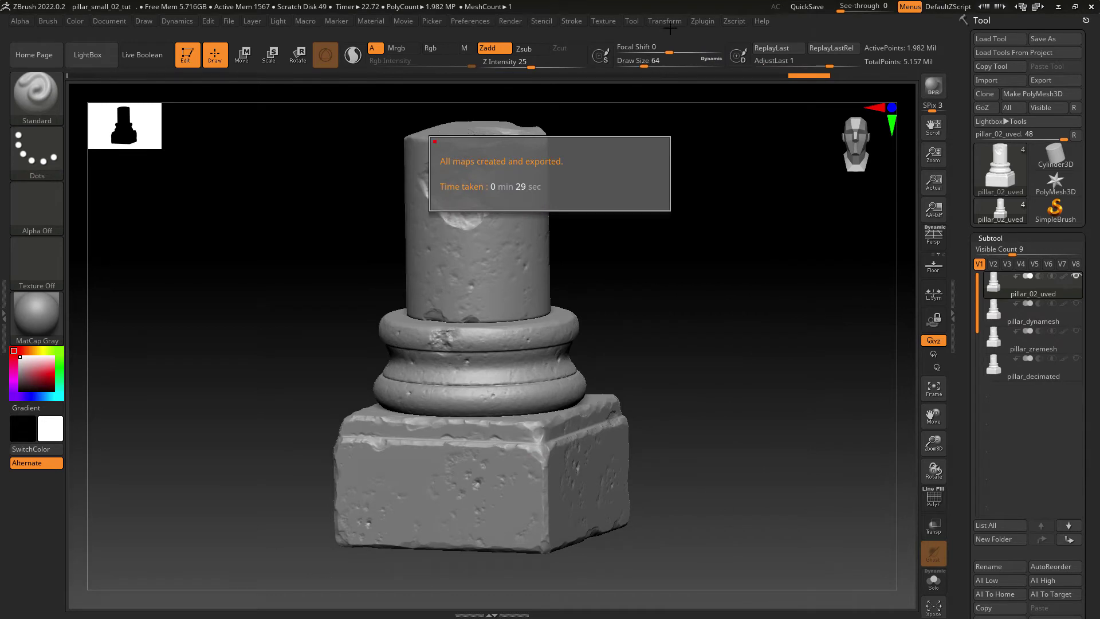
Step: Set the displacement map's SubDiv level to 5 in the Multi Map Exporter and start creating all maps
{"action": "left_click", "coordinate": [703, 22]}
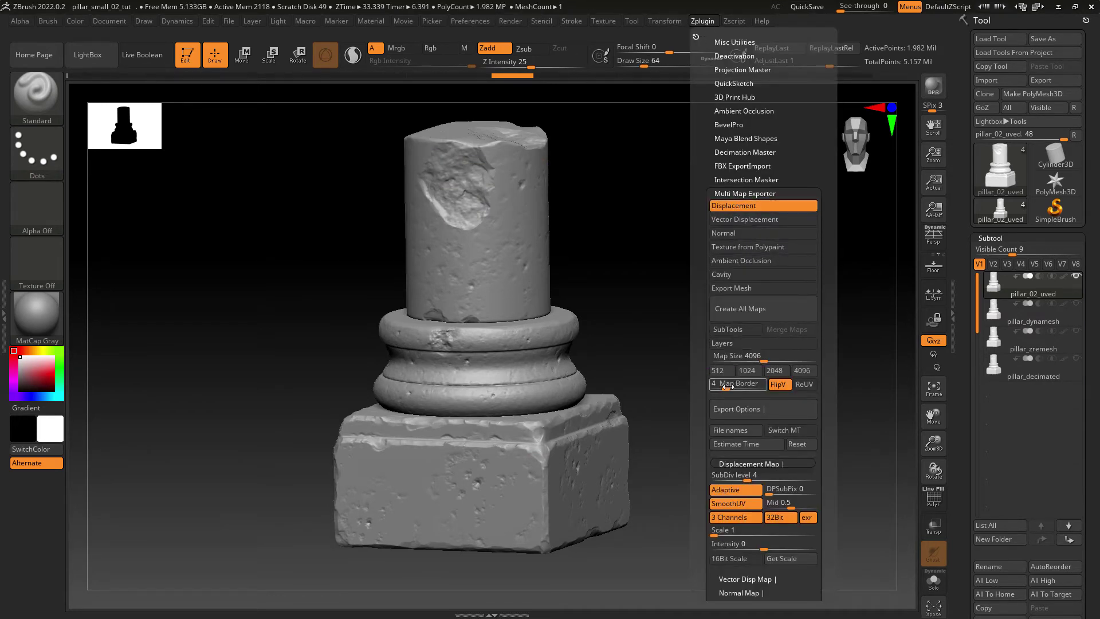
{"action": "left_click_drag", "start_coordinate": [715, 404], "coordinate": [705, 342]}
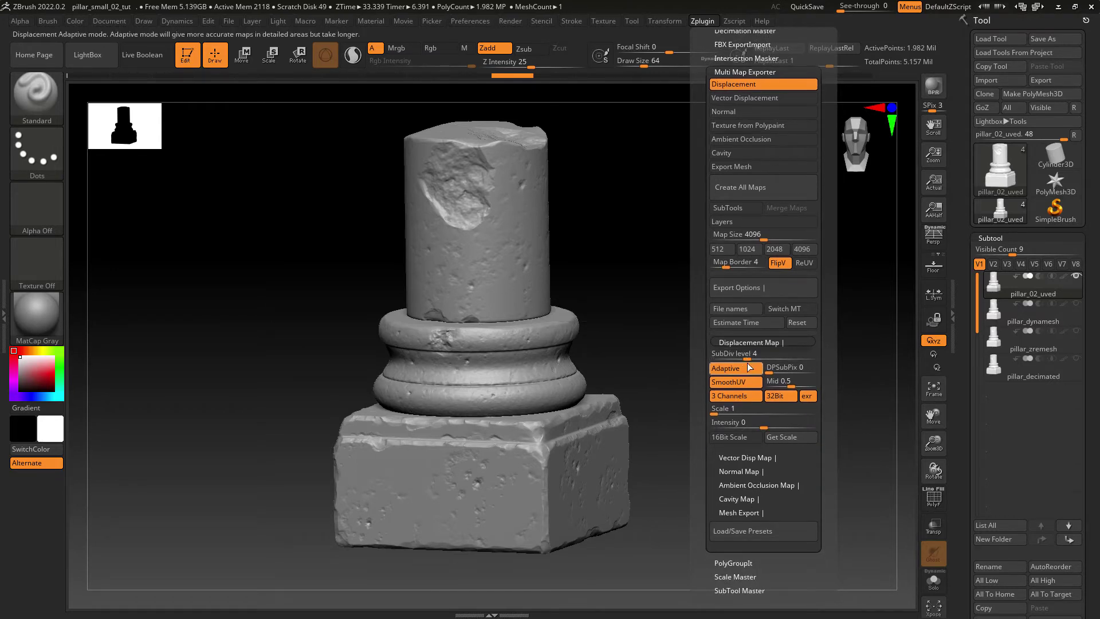
{"action": "left_click_drag", "start_coordinate": [747, 358], "coordinate": [753, 359]}
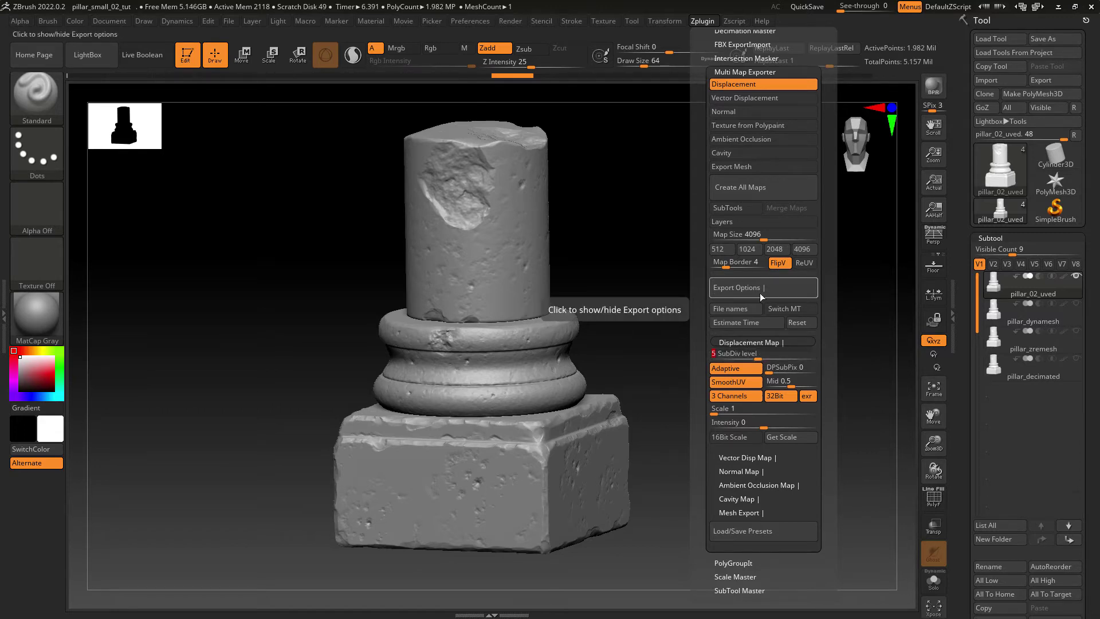
{"action": "left_click", "coordinate": [752, 185]}
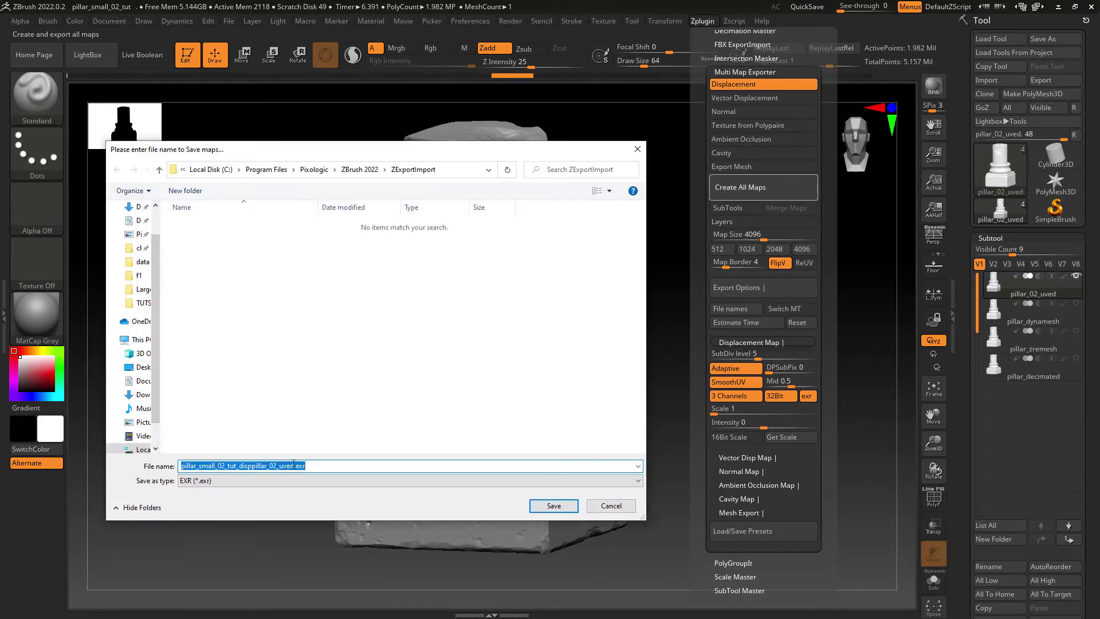
Step: Switch to Maya and arrange a two-pane layout with the Node Editor beside the perspective view
{"action": "left_click", "coordinate": [555, 572]}
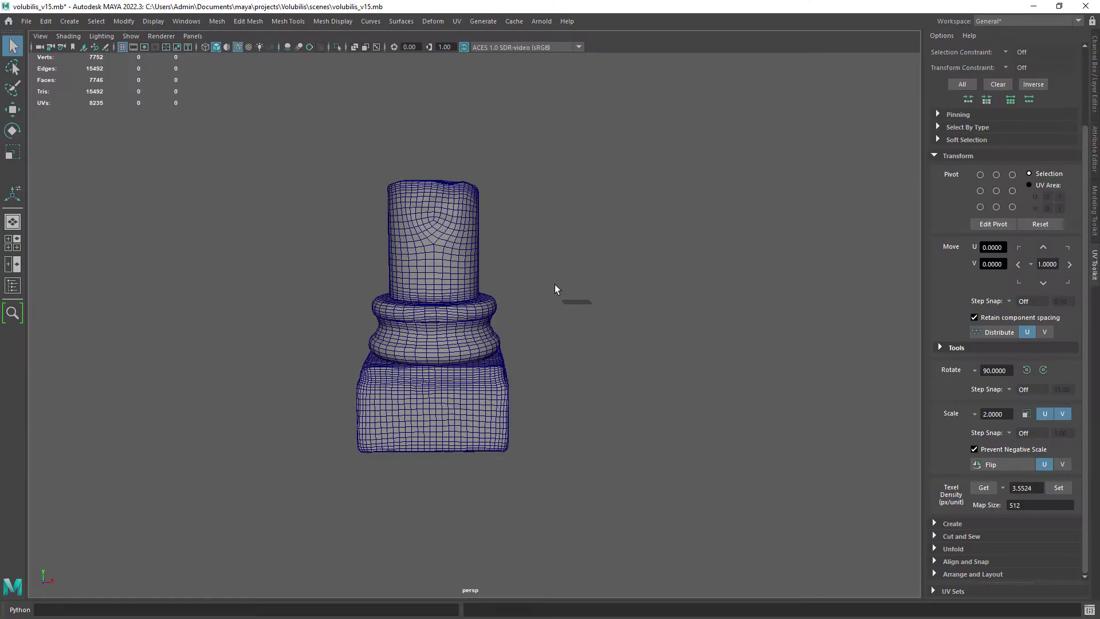
{"action": "left_click", "coordinate": [192, 35]}
{"action": "left_click", "coordinate": [338, 130]}
{"action": "left_click", "coordinate": [764, 36]}
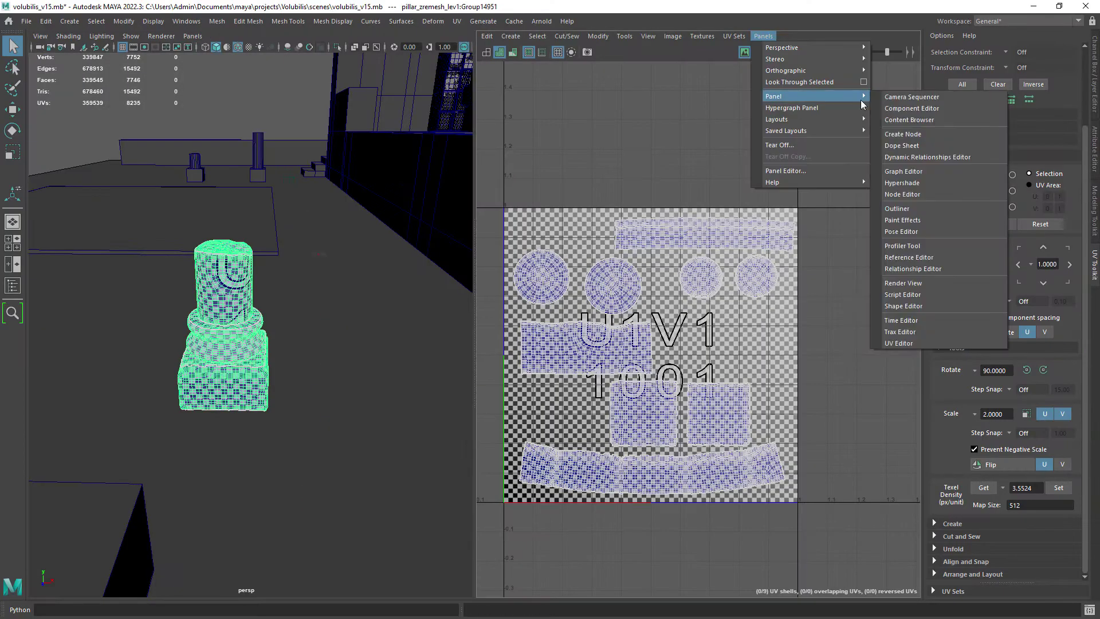
{"action": "left_click", "coordinate": [907, 194]}
Step: Create an aiStandardSurface shader in the node graph and assign it to the pillar mesh
{"action": "scroll", "coordinate": [331, 328], "scroll_direction": "up", "scroll_amount": 5}
{"action": "left_click", "coordinate": [662, 309]}
{"action": "key", "text": "Tab"}
{"action": "type", "text": "aist"}
{"action": "key", "text": "Down"}
{"action": "key", "text": "Down"}
{"action": "key", "text": "Return"}
{"action": "middle_click_drag", "start_coordinate": [688, 323], "coordinate": [229, 327]}
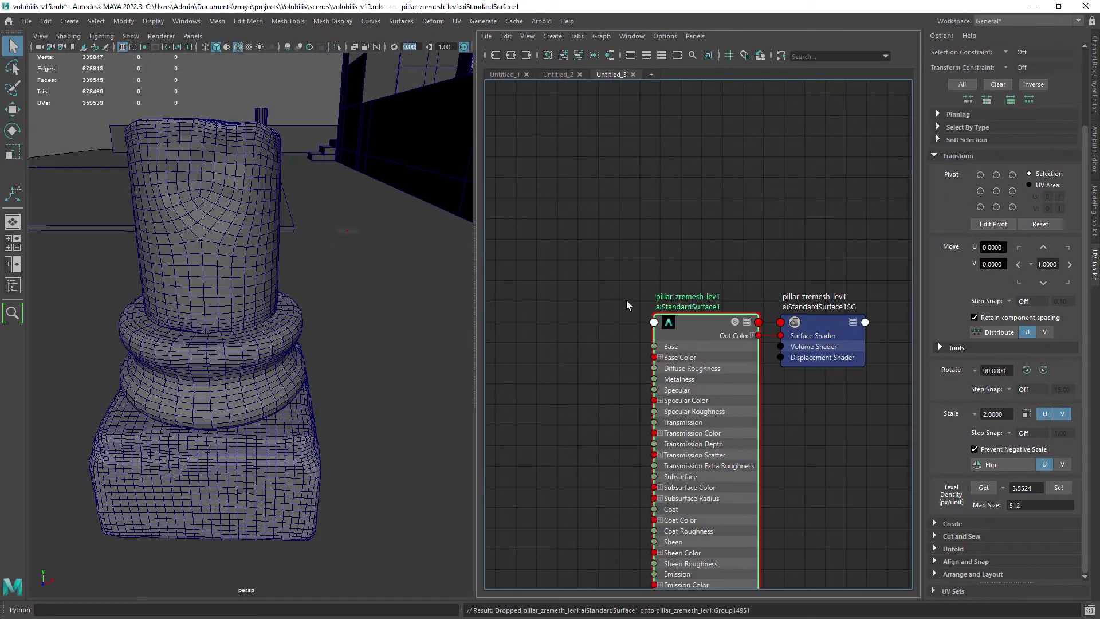
Step: Attach a File texture to the displacement material of the pillar shader's shading group
{"action": "left_click", "coordinate": [1094, 151]}
{"action": "left_click_drag", "start_coordinate": [1035, 202], "coordinate": [1016, 202]}
{"action": "scroll", "coordinate": [685, 288], "scroll_direction": "up", "scroll_amount": 1}
{"action": "middle_click_drag", "start_coordinate": [685, 289], "coordinate": [594, 244], "text": "alt"}
{"action": "left_click", "coordinate": [686, 279]}
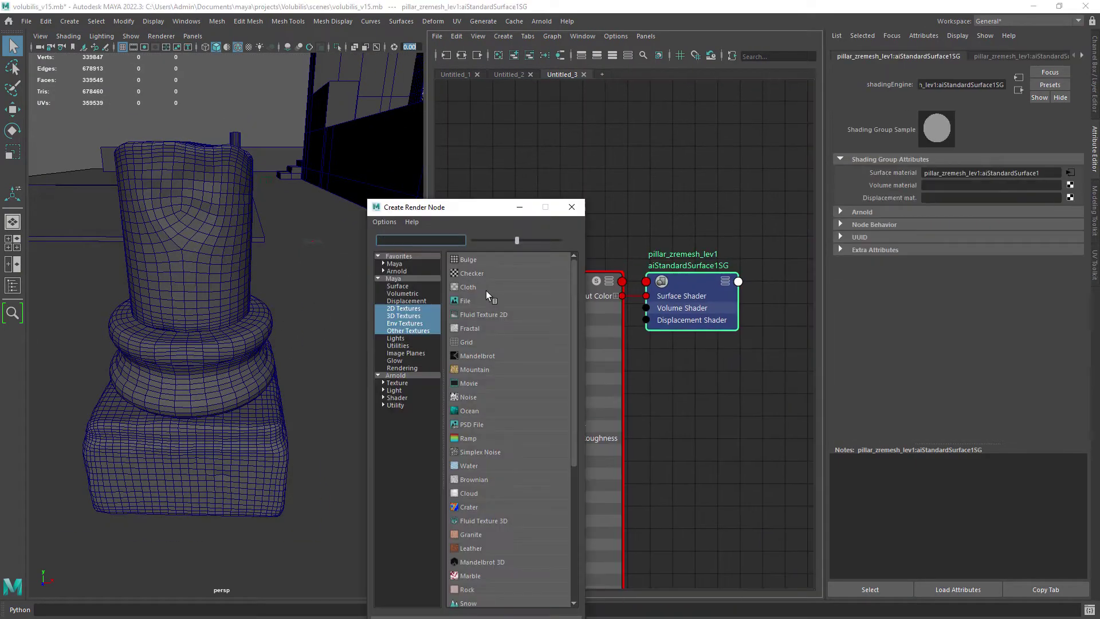
{"action": "left_click", "coordinate": [486, 290]}
Step: Load the exported displacement map from the project's data folder into the File texture
{"action": "left_click", "coordinate": [1066, 212]}
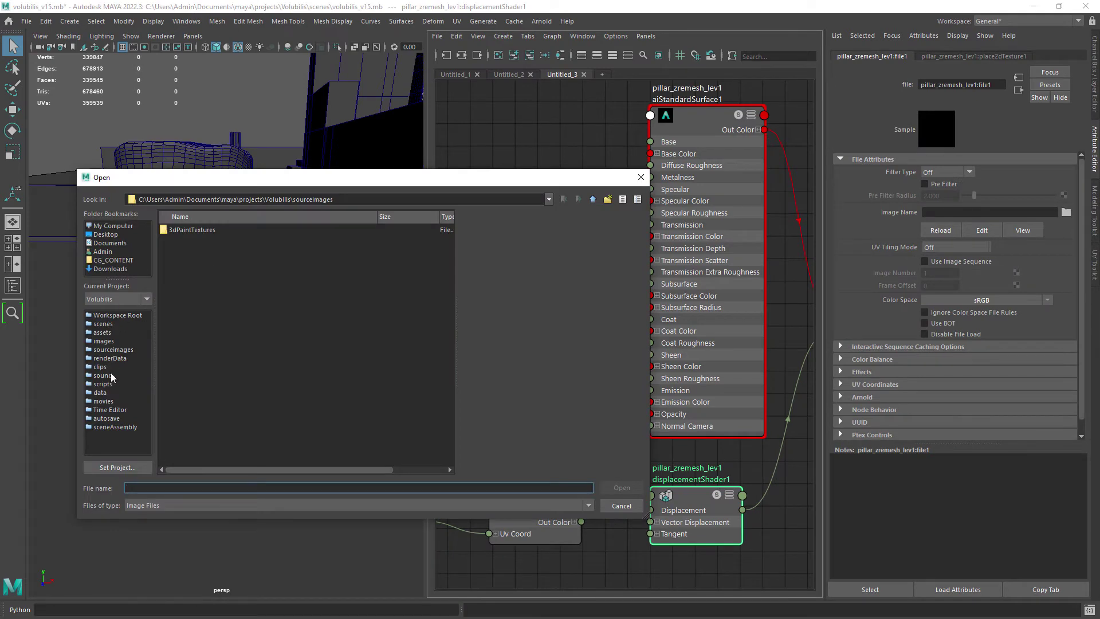
{"action": "left_click", "coordinate": [103, 392]}
{"action": "left_click", "coordinate": [289, 229]}
{"action": "left_click", "coordinate": [620, 487]}
Step: Show the pillar mesh's Arnold subdivision and displacement attributes and set the displacement Height to 0
{"action": "scroll", "coordinate": [558, 355], "scroll_direction": "down", "scroll_amount": 2}
{"action": "left_click", "coordinate": [214, 299]}
{"action": "left_click", "coordinate": [863, 231]}
{"action": "left_click_drag", "start_coordinate": [1081, 223], "coordinate": [1061, 379]}
{"action": "left_click", "coordinate": [1031, 365]}
{"action": "left_click", "coordinate": [1034, 378]}
{"action": "left_click_drag", "start_coordinate": [1082, 335], "coordinate": [1079, 367]}
{"action": "left_click_drag", "start_coordinate": [952, 339], "coordinate": [878, 358]}
Step: Frame the pillar in the perspective view and display its render in Arnold RenderView, clear of the mesh attributes
{"action": "left_click_drag", "start_coordinate": [348, 333], "coordinate": [270, 290], "text": "alt"}
{"action": "right_click_drag", "start_coordinate": [270, 290], "coordinate": [282, 290], "text": "alt"}
{"action": "key", "text": "alt+Tab"}
{"action": "left_click_drag", "start_coordinate": [94, 6], "coordinate": [161, 50]}
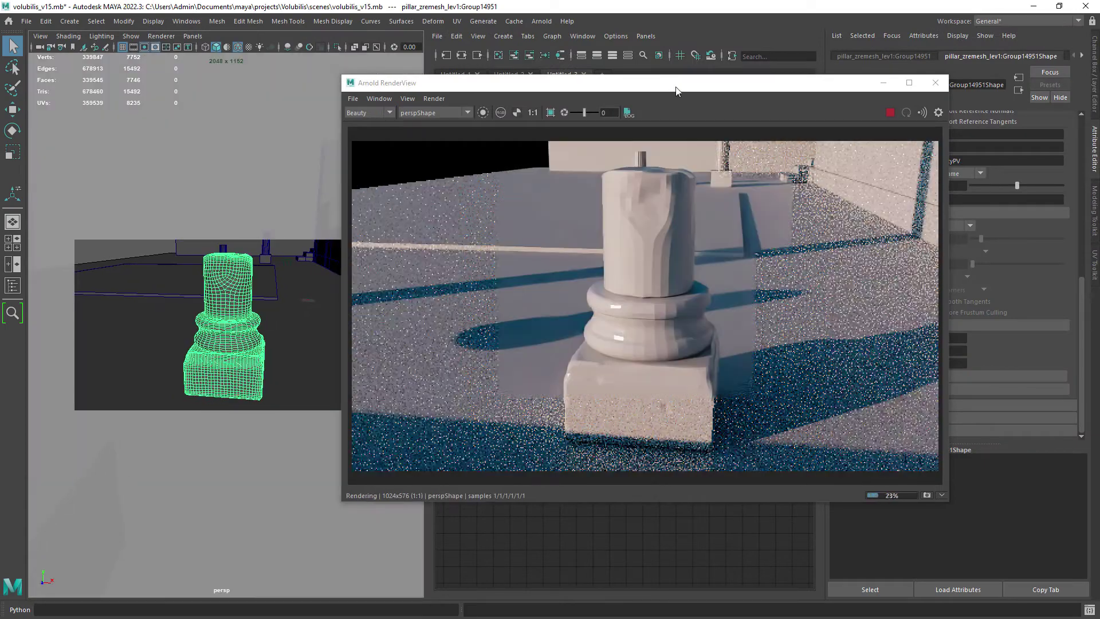
{"action": "left_click_drag", "start_coordinate": [676, 90], "coordinate": [555, 86]}
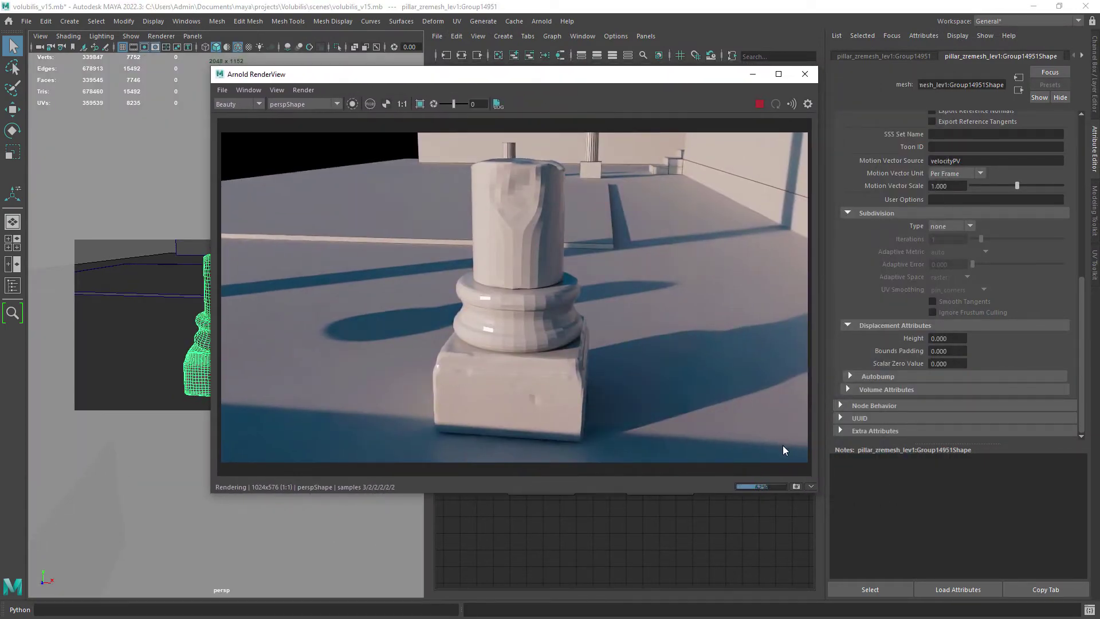
Step: Set the pillar's displacement Height to 1 and subdivision Type to catclark, and store a snapshot of the render
{"action": "left_click", "coordinate": [946, 338]}
{"action": "type", "text": "1"}
{"action": "key", "text": "Tab"}
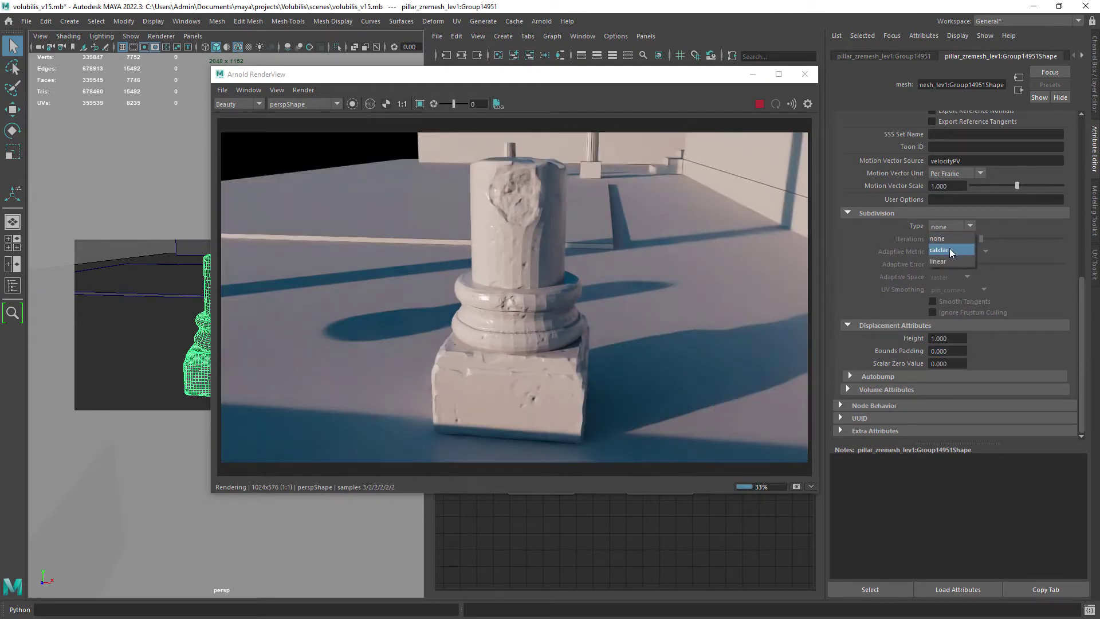
{"action": "left_click", "coordinate": [950, 249]}
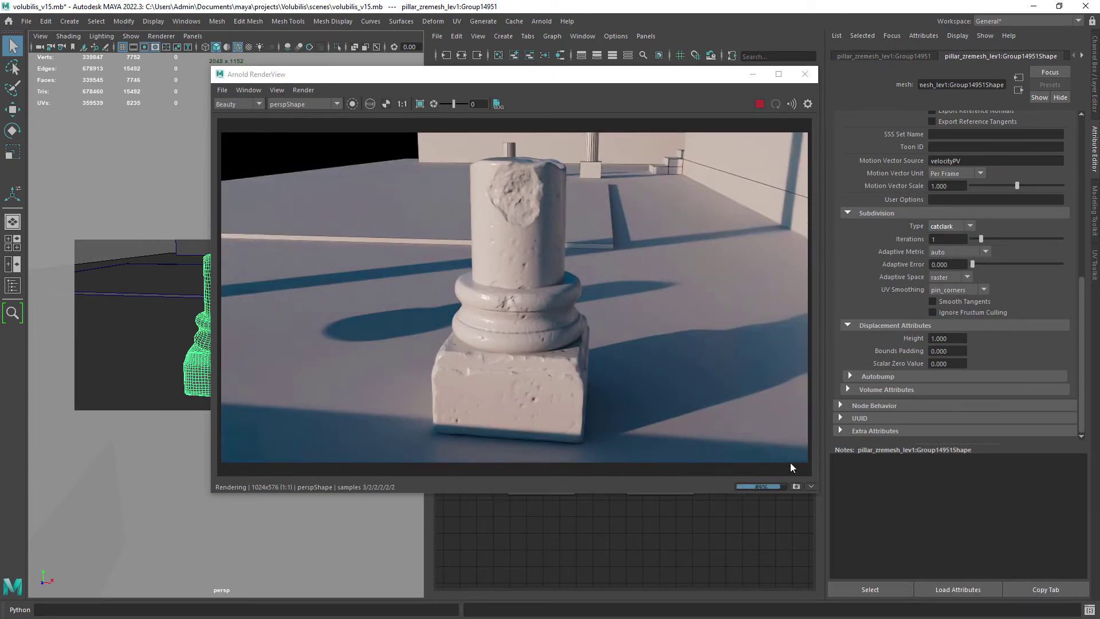
{"action": "left_click", "coordinate": [796, 486]}
Step: Render the pillar with its displacement Height set to 0 for comparison and stop the render
{"action": "left_click", "coordinate": [953, 339]}
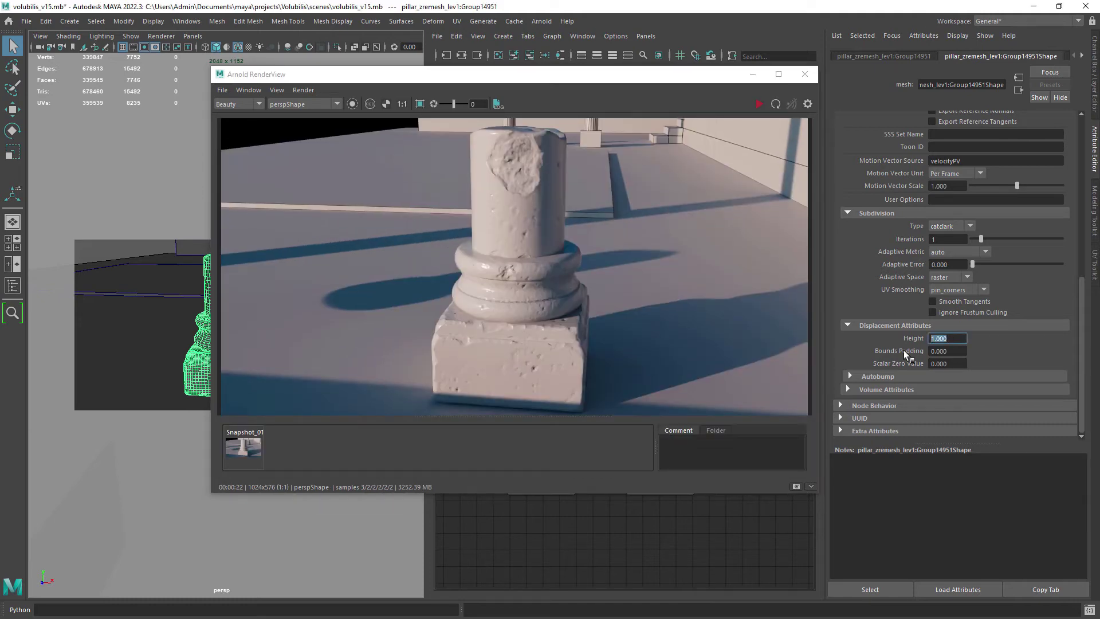
{"action": "type", "text": "0"}
{"action": "key", "text": "Tab"}
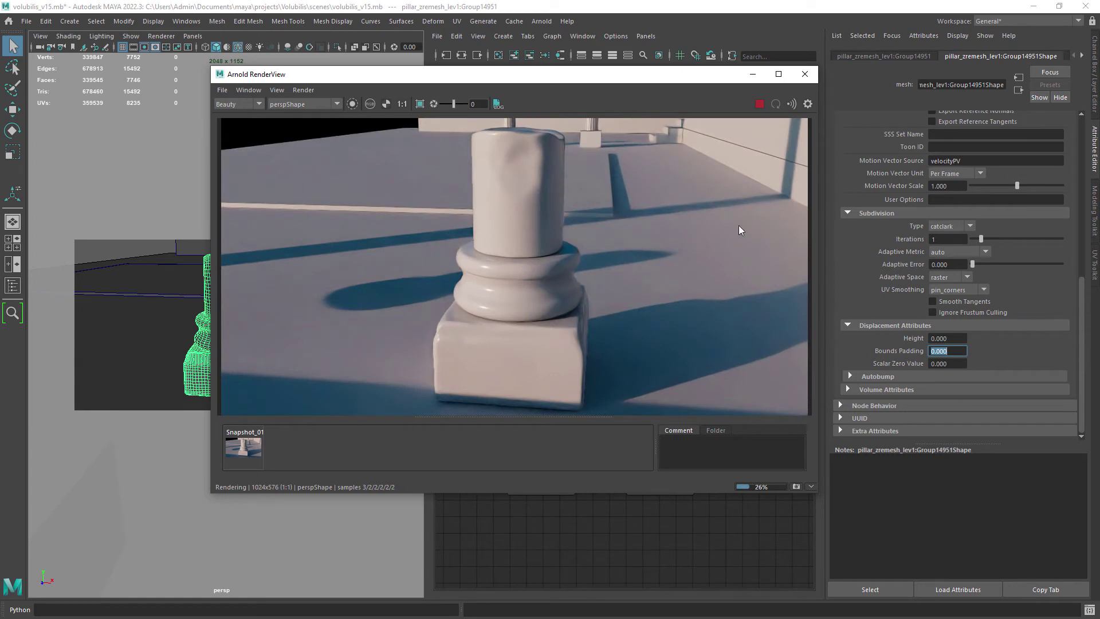
{"action": "key", "text": "Escape"}
Step: Compare the render snapshots of the pillar with and without displacement
{"action": "left_click", "coordinate": [254, 445]}
{"action": "left_click", "coordinate": [285, 446]}
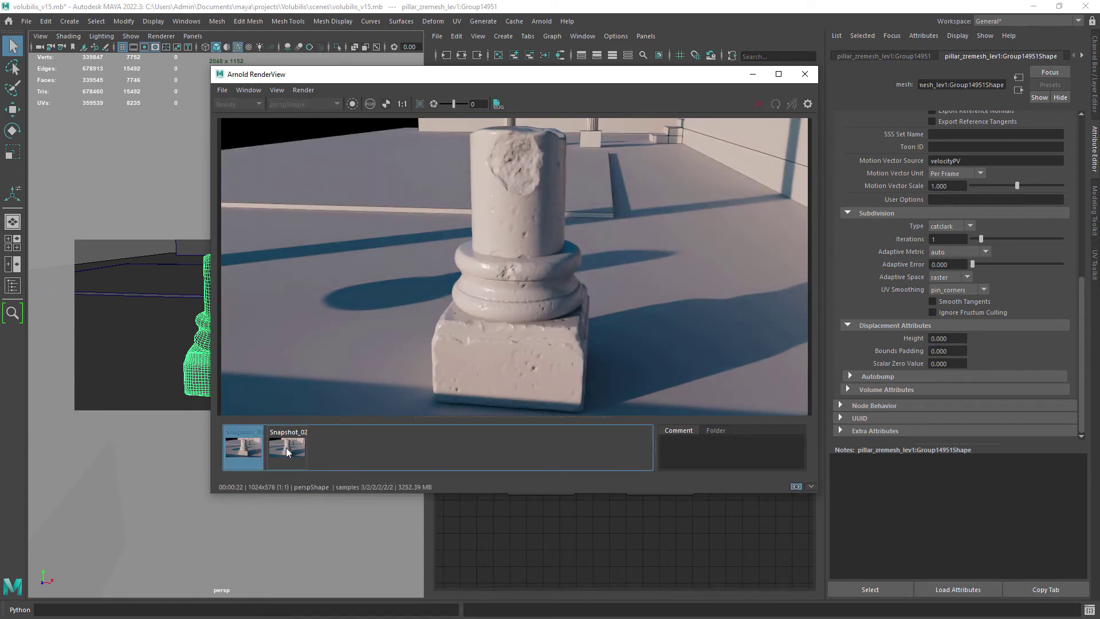
{"action": "left_click", "coordinate": [247, 446]}
{"action": "left_click", "coordinate": [282, 446]}
{"action": "left_click", "coordinate": [241, 445]}
{"action": "left_click", "coordinate": [299, 444]}
{"action": "left_click", "coordinate": [254, 441]}
{"action": "left_click", "coordinate": [287, 447]}
{"action": "left_click", "coordinate": [260, 446]}
{"action": "left_click", "coordinate": [289, 447]}
{"action": "left_click", "coordinate": [261, 445]}
Step: Set the displacement Height to 1 and Scalar Zero Value to 0.5, and re-render the pillar
{"action": "left_click", "coordinate": [935, 339]}
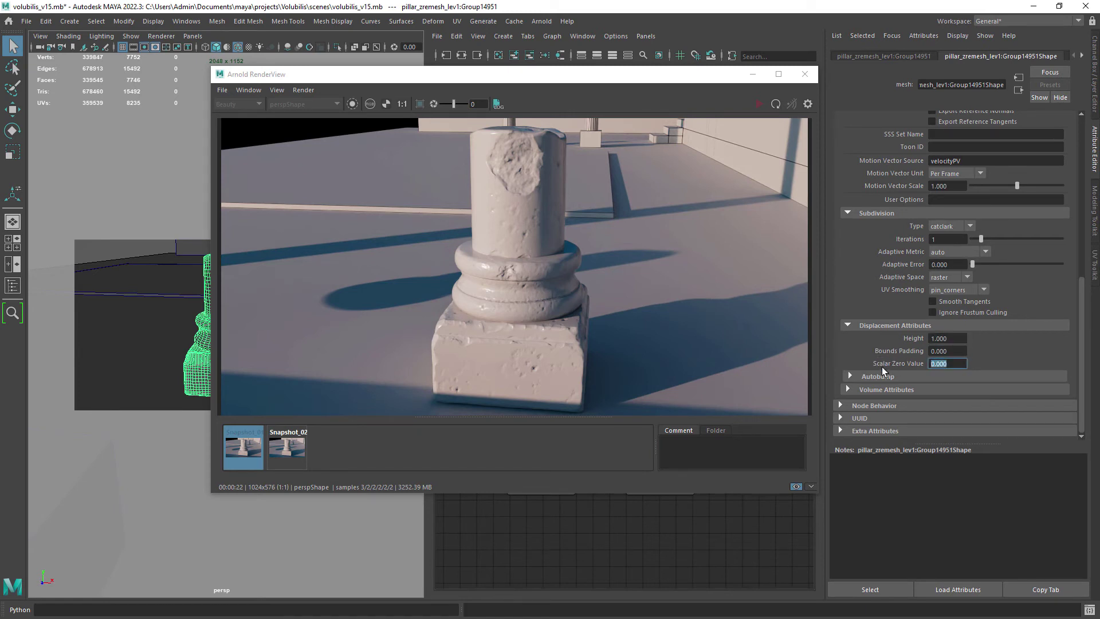
{"action": "type", "text": "0.5"}
{"action": "key", "text": "Return"}
{"action": "left_click", "coordinate": [796, 486]}
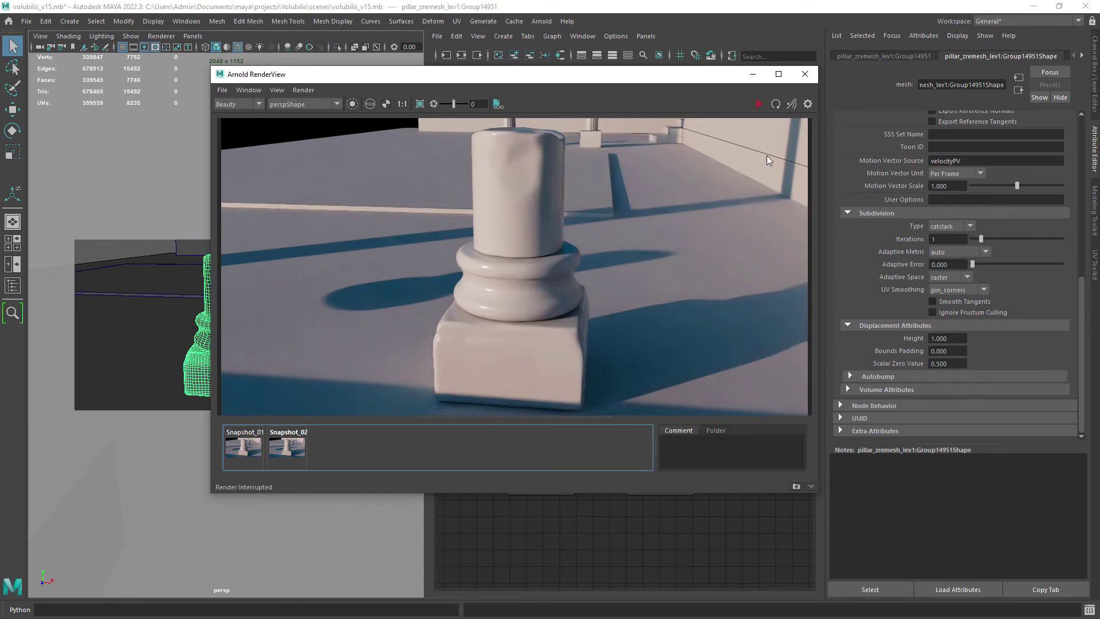
{"action": "left_click", "coordinate": [760, 105]}
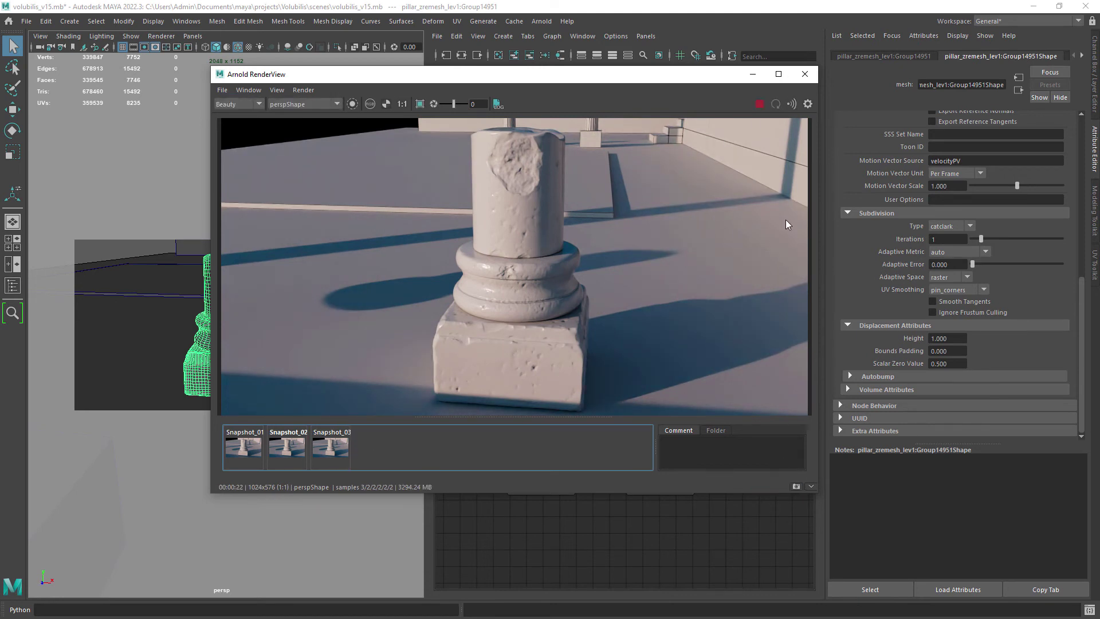
Step: Set the catclark subdivision Iterations to 3, re-render the pillar and store a snapshot
{"action": "left_click", "coordinate": [948, 227]}
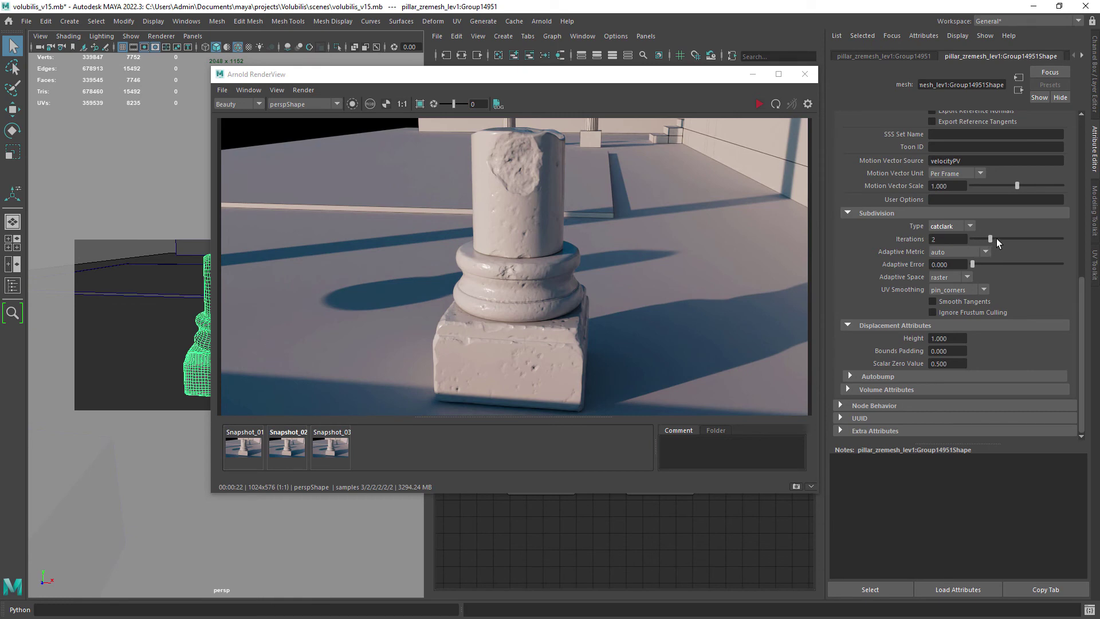
{"action": "left_click", "coordinate": [758, 105]}
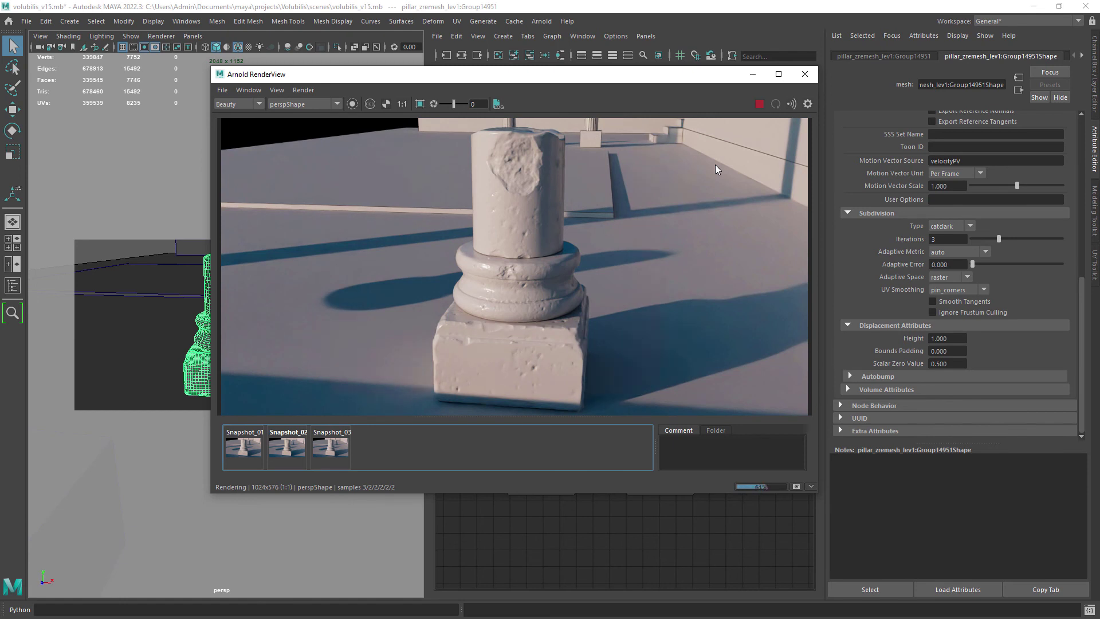
{"action": "left_click", "coordinate": [795, 486]}
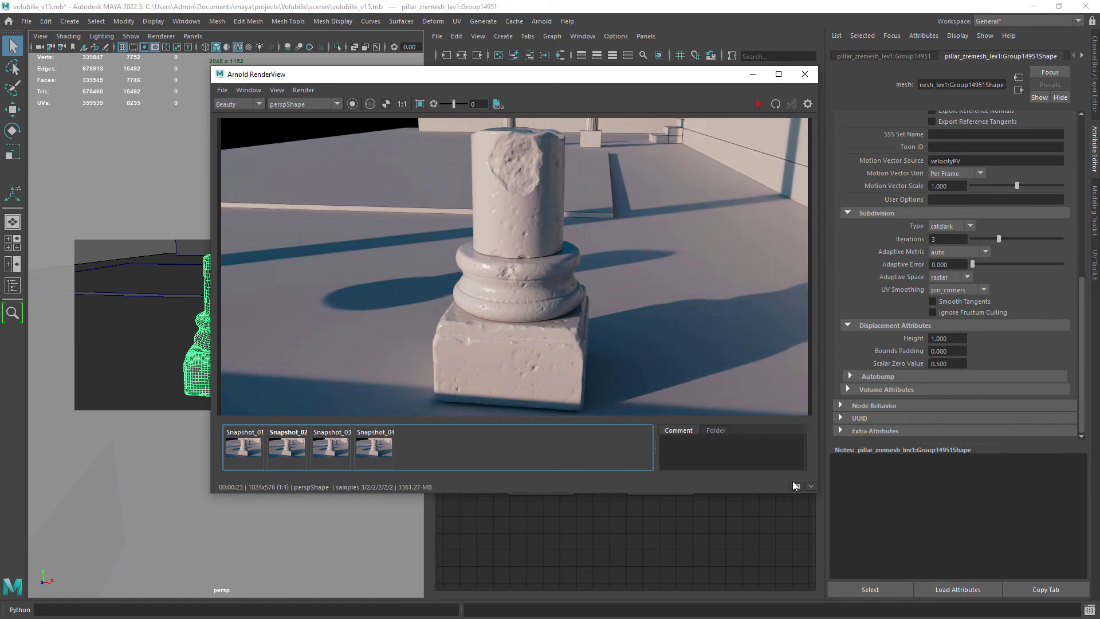
Step: Compare the snapshots of the displaced pillar rendered with 1 and 3 subdivision iterations
{"action": "left_click", "coordinate": [382, 459]}
{"action": "left_click", "coordinate": [328, 441]}
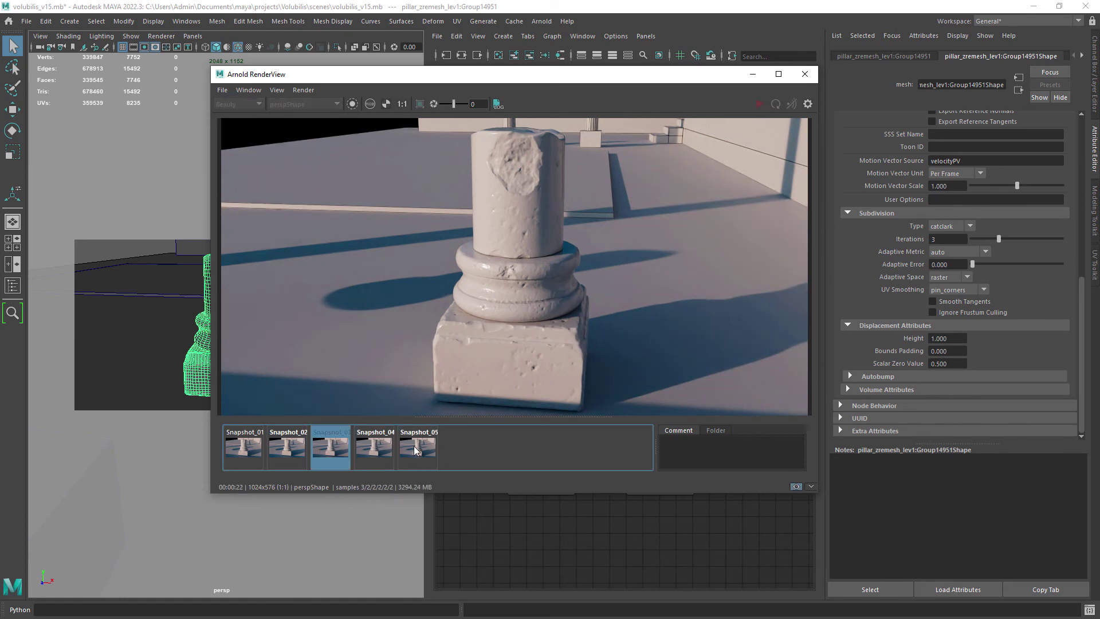
{"action": "left_click", "coordinate": [414, 446]}
{"action": "left_click", "coordinate": [332, 450]}
{"action": "left_click", "coordinate": [411, 452]}
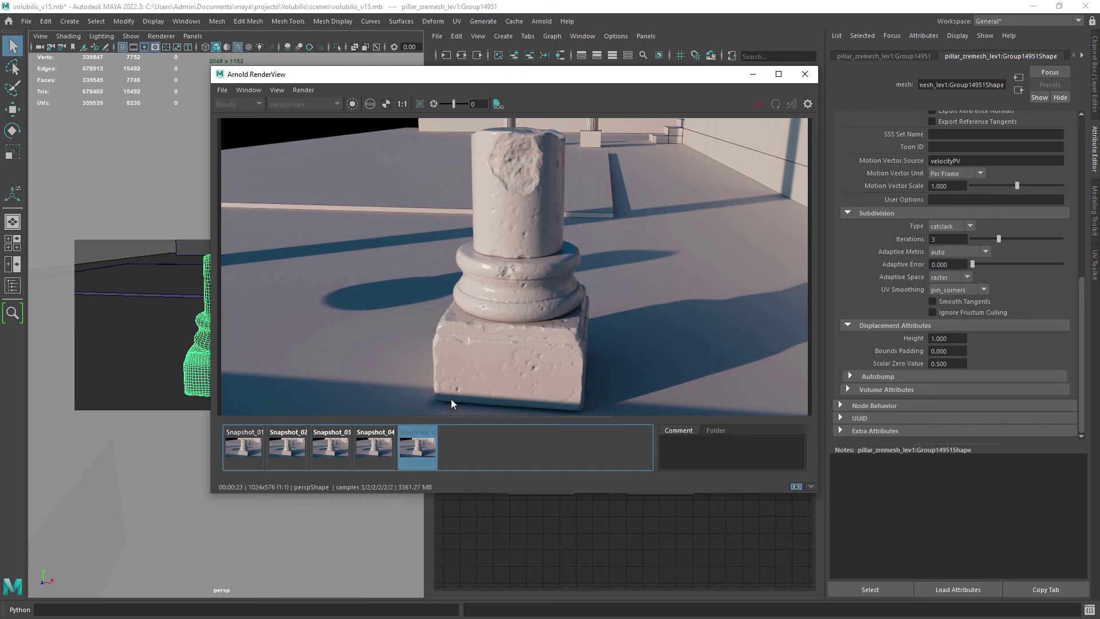